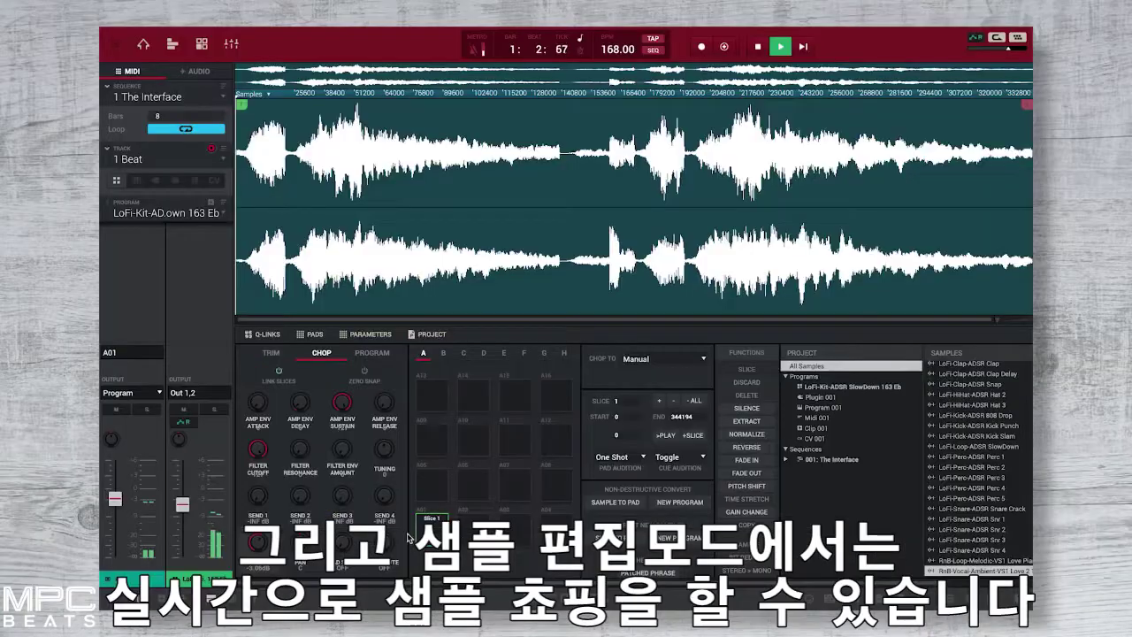
Add slice markers at the playhead while the loop plays, cutting it into nine pad slices
{"action": "left_click", "coordinate": [469, 533]}
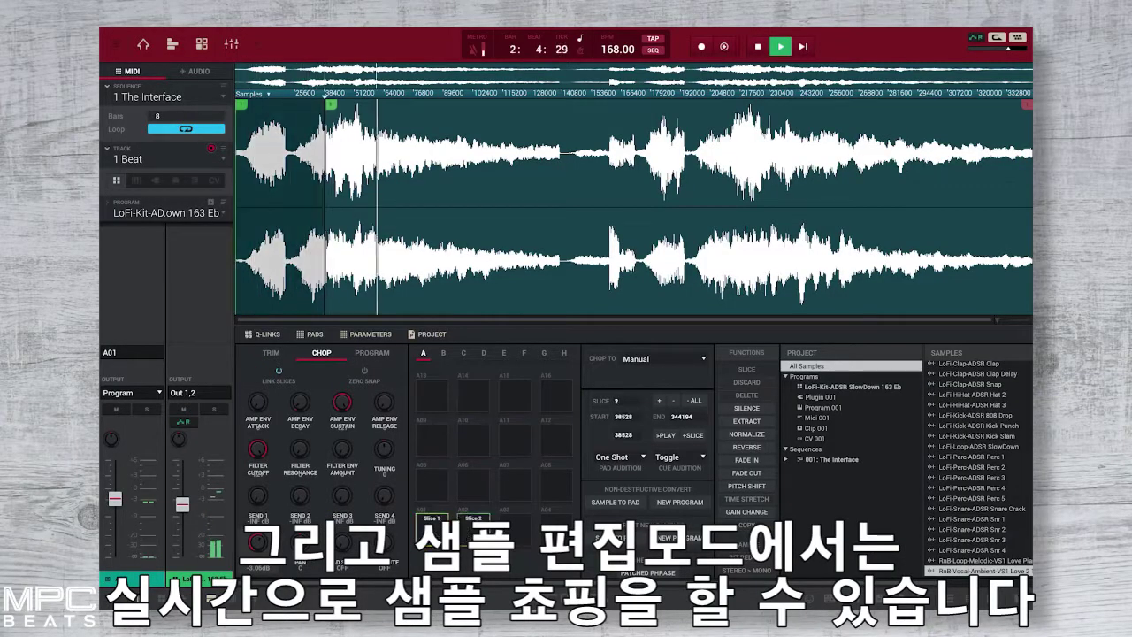
{"action": "left_click", "coordinate": [510, 529]}
{"action": "left_click", "coordinate": [496, 511]}
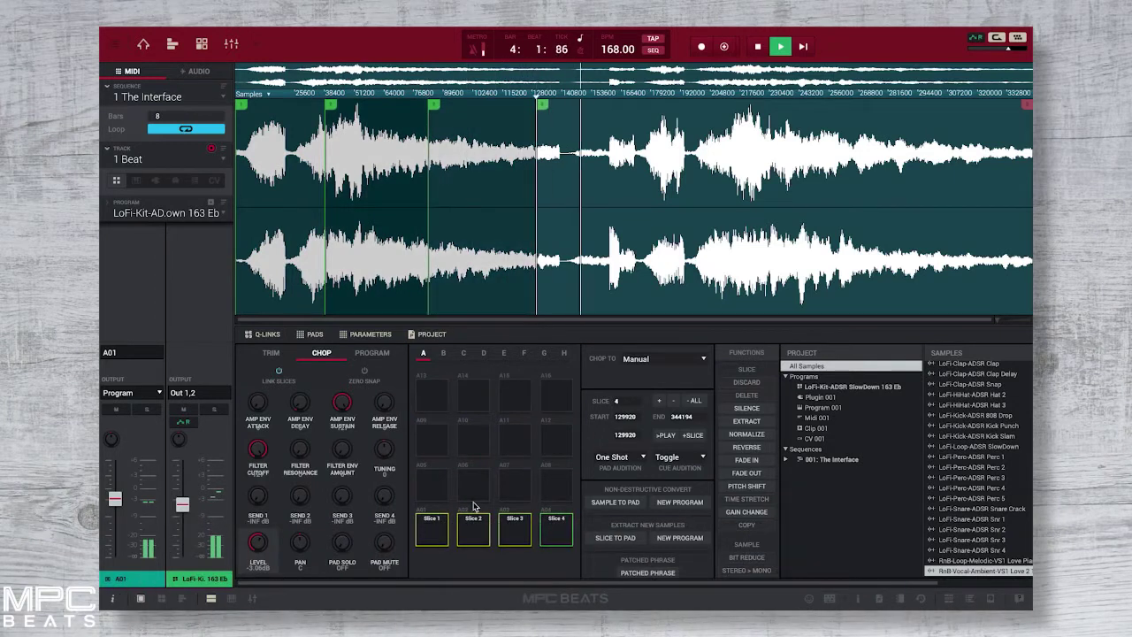
{"action": "left_click", "coordinate": [440, 496]}
{"action": "left_click", "coordinate": [485, 497]}
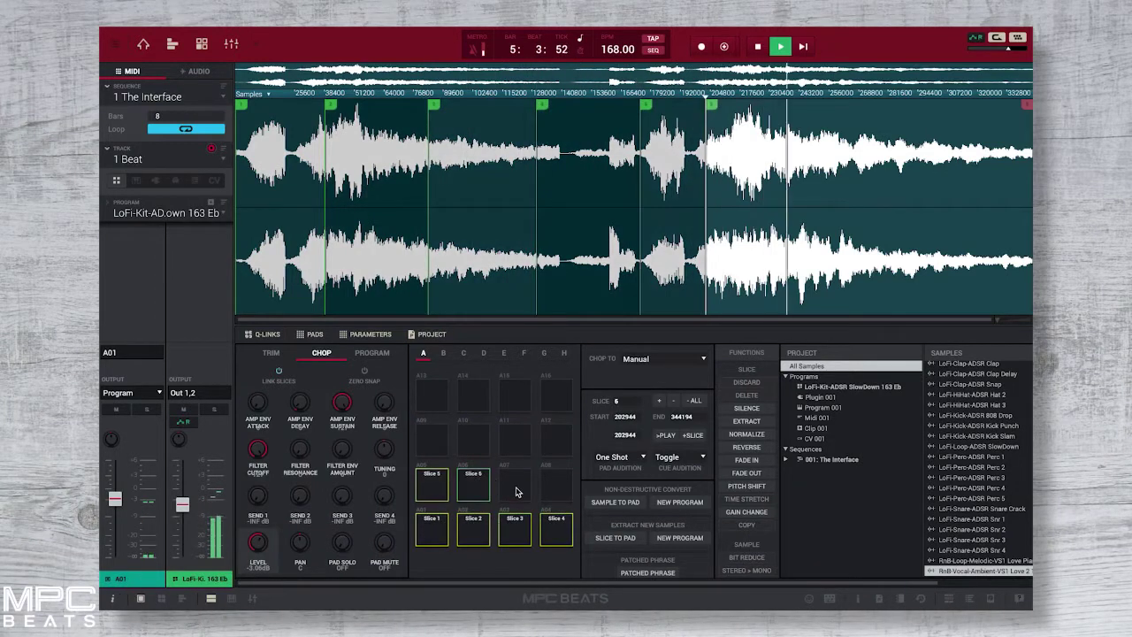
{"action": "left_click", "coordinate": [517, 492]}
{"action": "left_click", "coordinate": [557, 489]}
{"action": "left_click", "coordinate": [433, 454]}
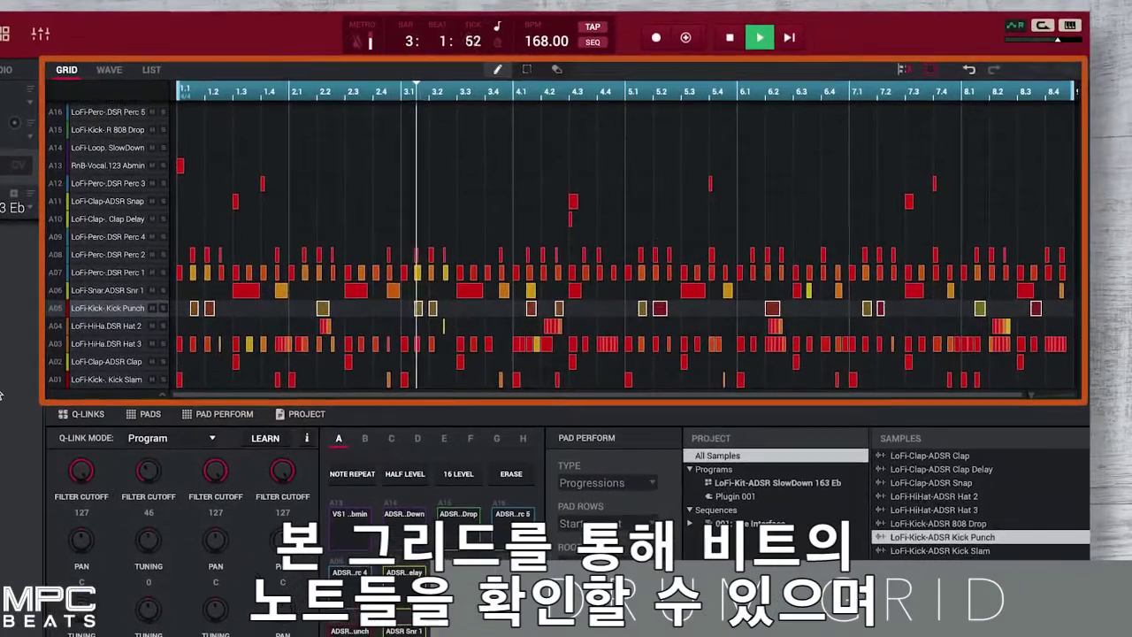
{"action": "mouse_move", "coordinate": [1029, 397]}
{"action": "left_mouse_down"}
{"action": "mouse_move", "coordinate": [1038, 392]}
{"action": "mouse_move", "coordinate": [1013, 404]}
{"action": "left_mouse_up"}
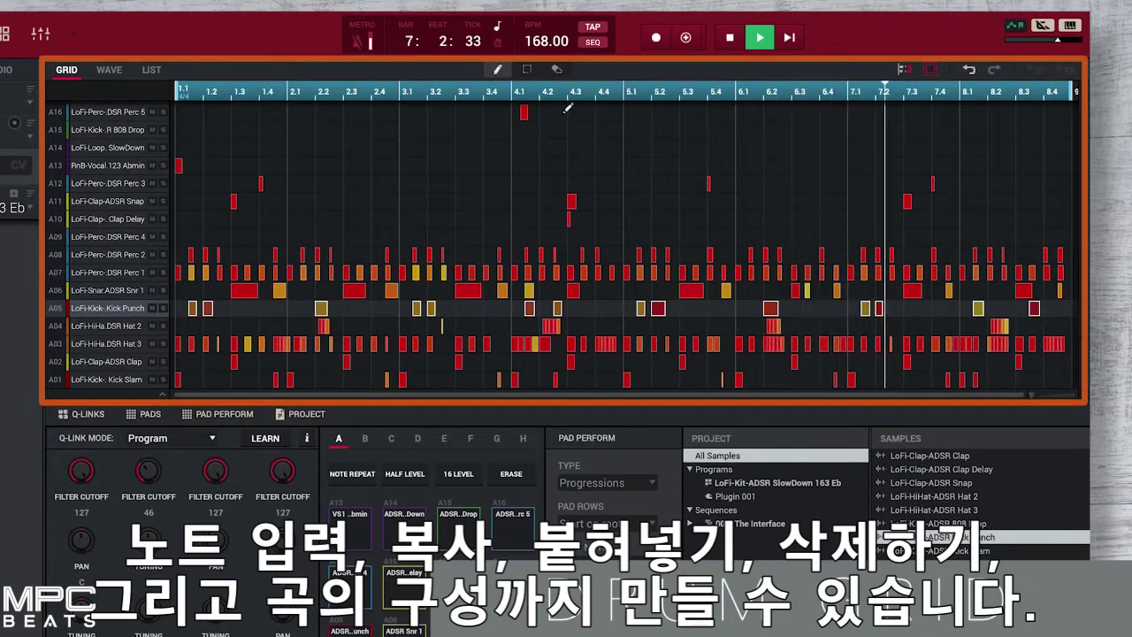
{"action": "left_click_drag", "start_coordinate": [651, 130], "coordinate": [716, 130]}
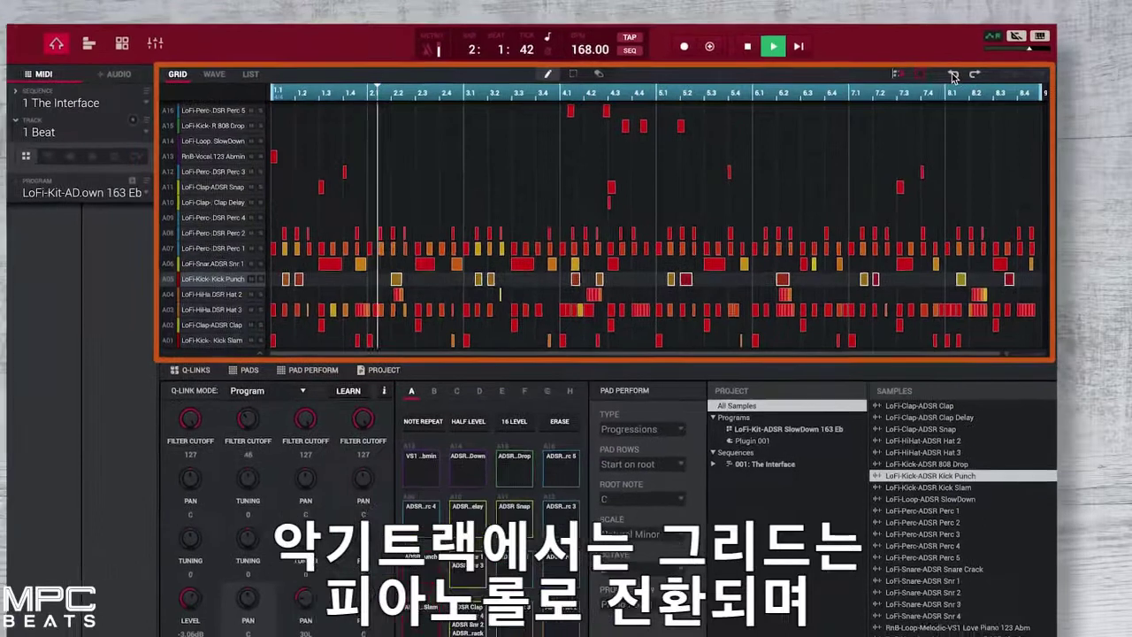
{"action": "left_click", "coordinate": [969, 69]}
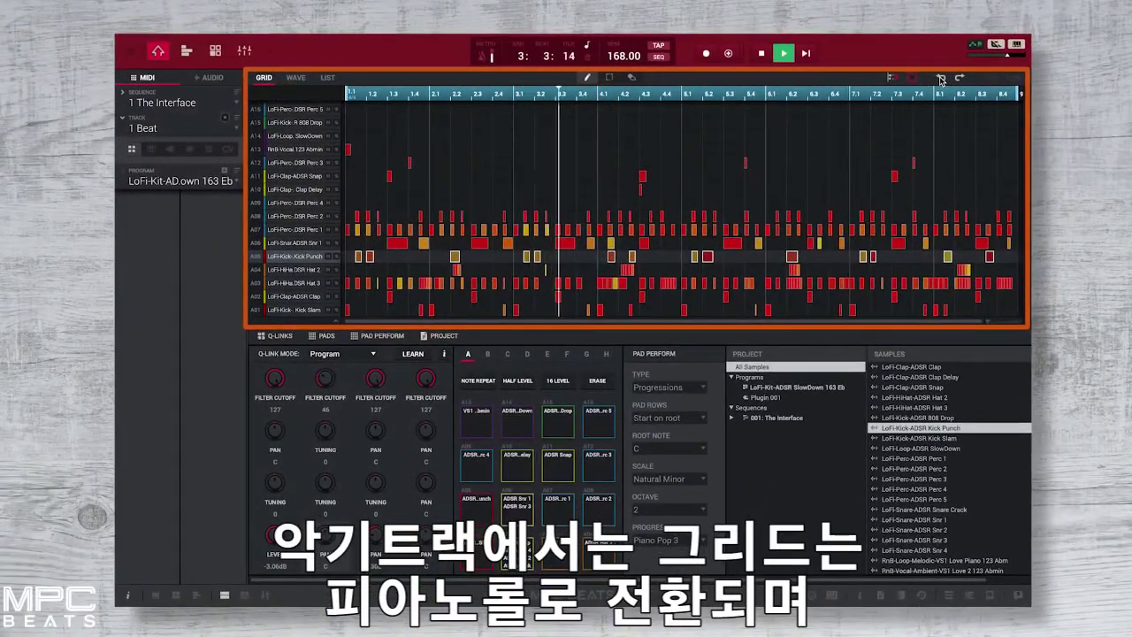
Switch to the '2 Plugins' track, then lengthen a piano-roll note and undo the edit
{"action": "left_click", "coordinate": [237, 133]}
{"action": "left_click", "coordinate": [199, 154]}
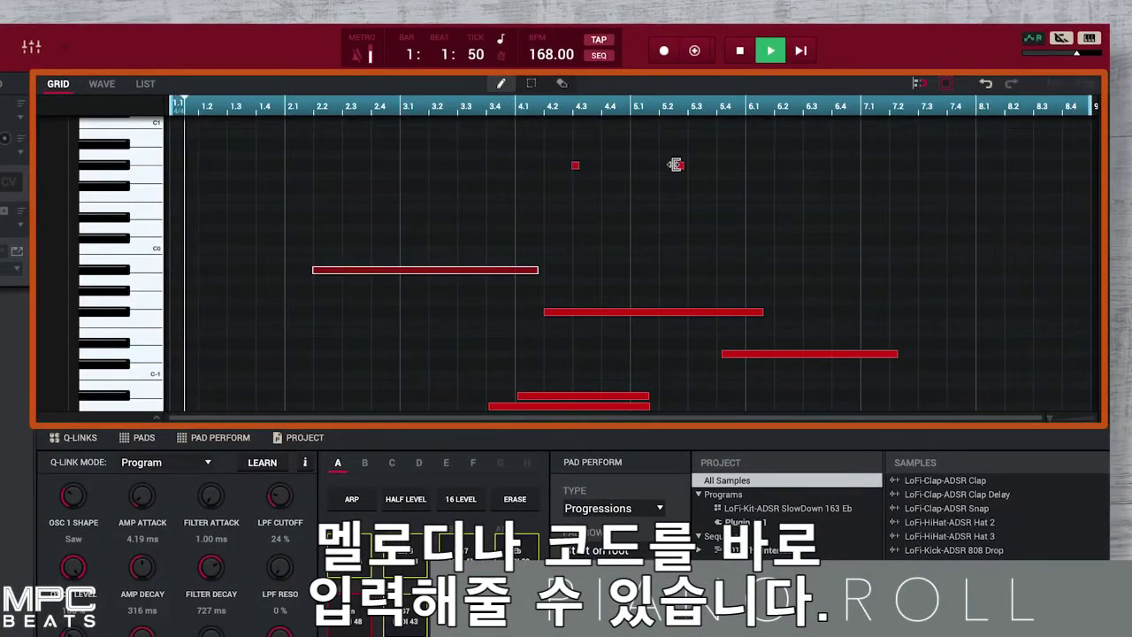
{"action": "left_click_drag", "start_coordinate": [675, 165], "coordinate": [759, 165]}
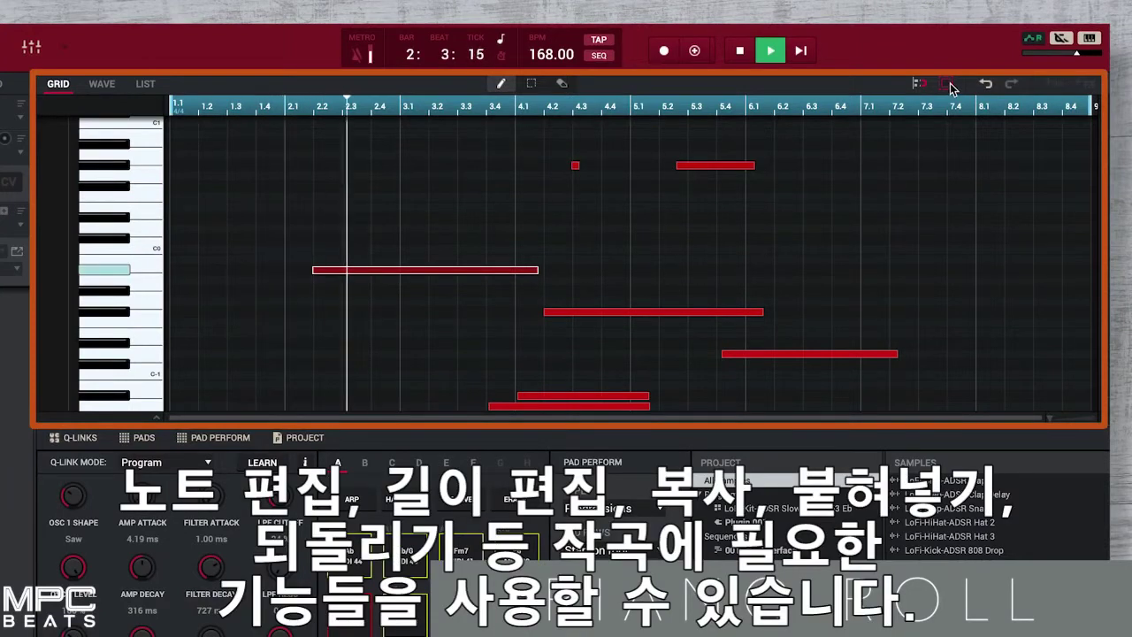
{"action": "left_click", "coordinate": [988, 86]}
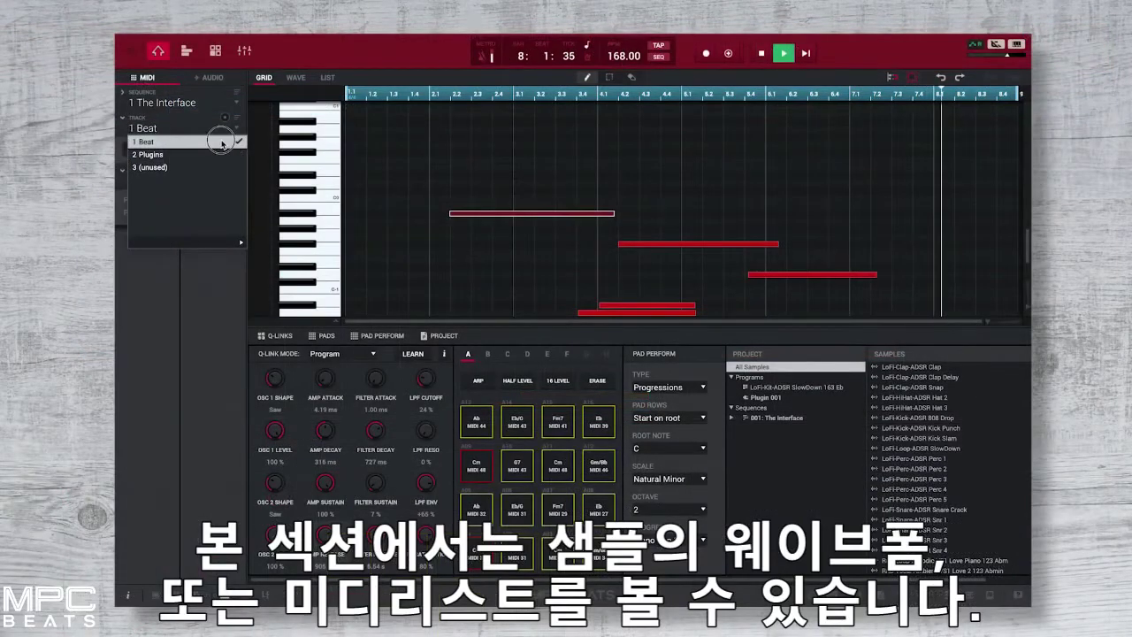
Select '1 Beat', preview the kick in WAVE and LIST views, then return to GRID
{"action": "left_click", "coordinate": [223, 143]}
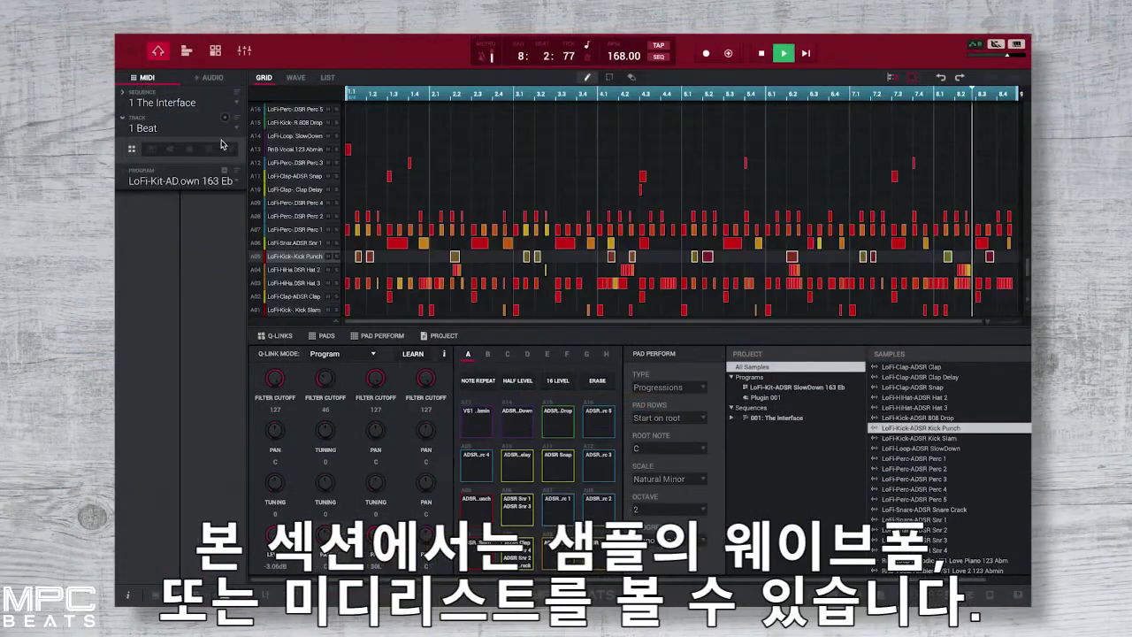
{"action": "left_click", "coordinate": [297, 78]}
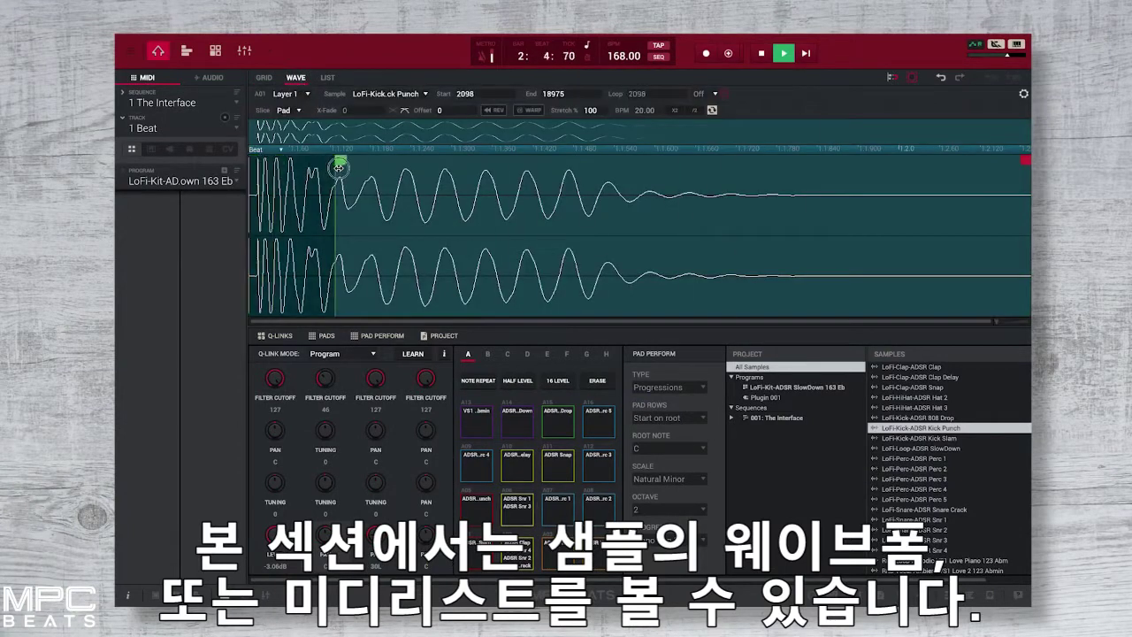
{"action": "left_click", "coordinate": [327, 78]}
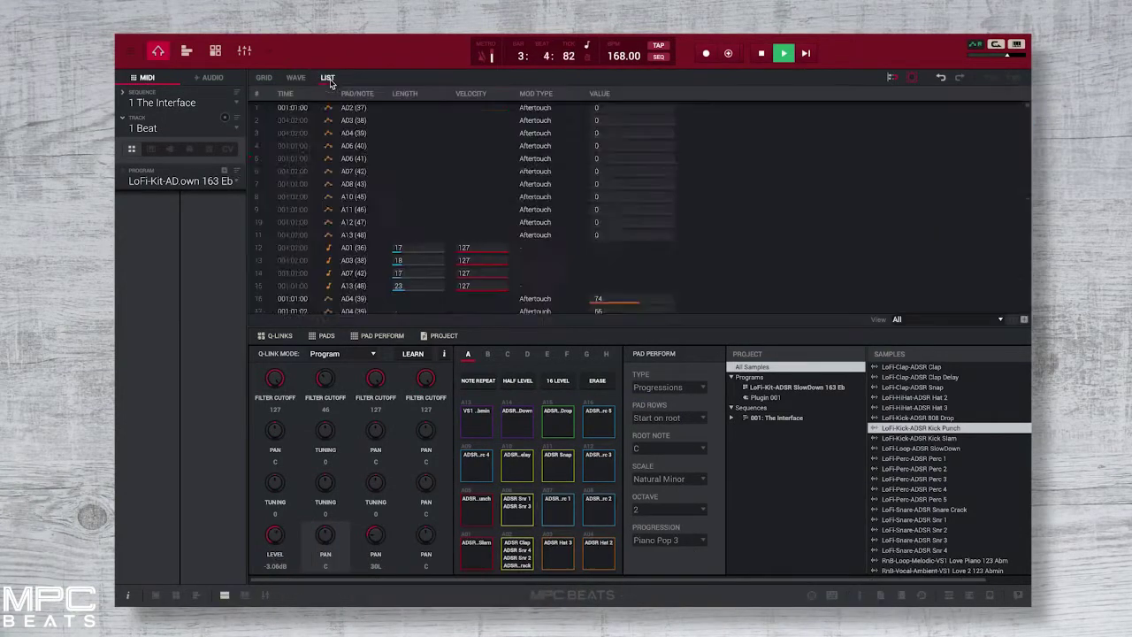
{"action": "left_click", "coordinate": [263, 78]}
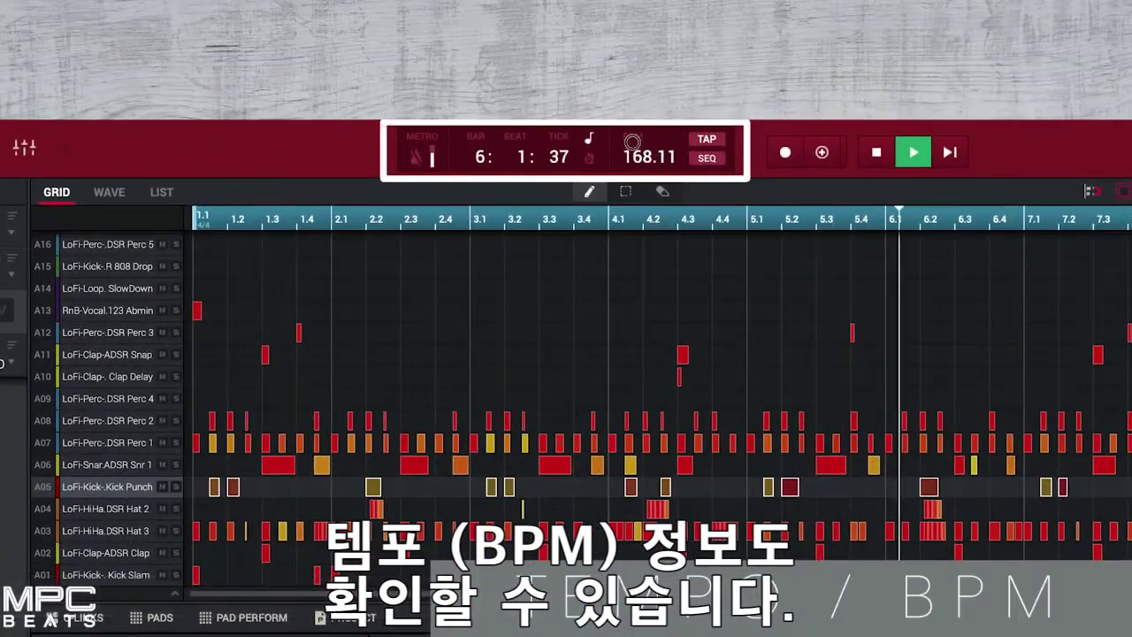
Drag the tempo toward 170 and back to 168.00 BPM, and set the metronome to about -5.89 dB
{"action": "left_click_drag", "start_coordinate": [633, 143], "coordinate": [653, 265]}
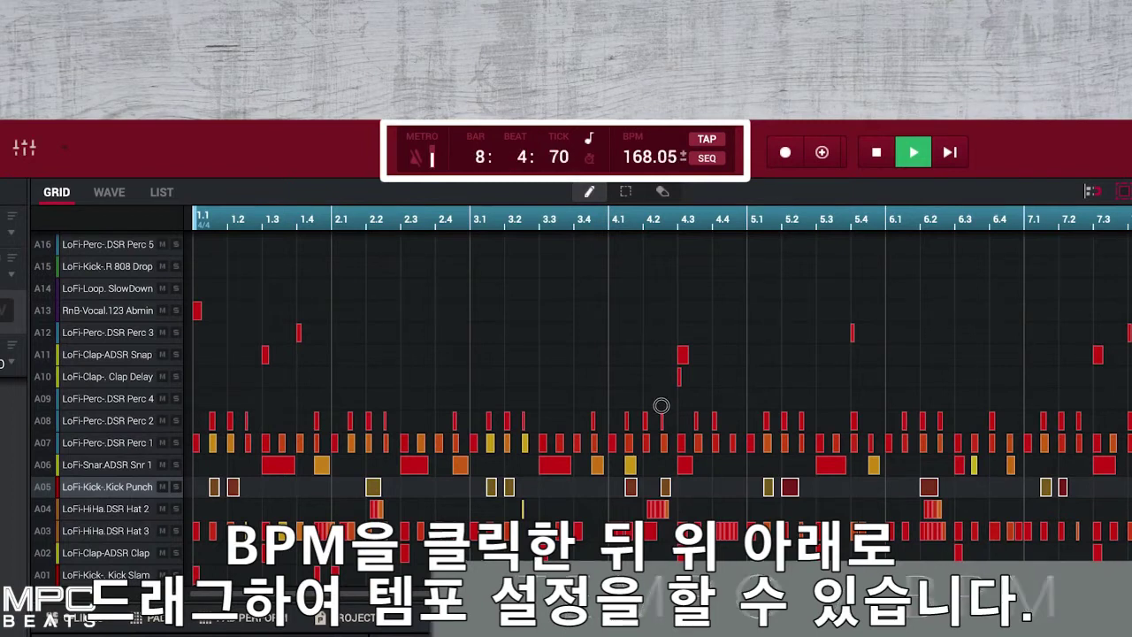
{"action": "left_click_drag", "start_coordinate": [662, 406], "coordinate": [658, 410]}
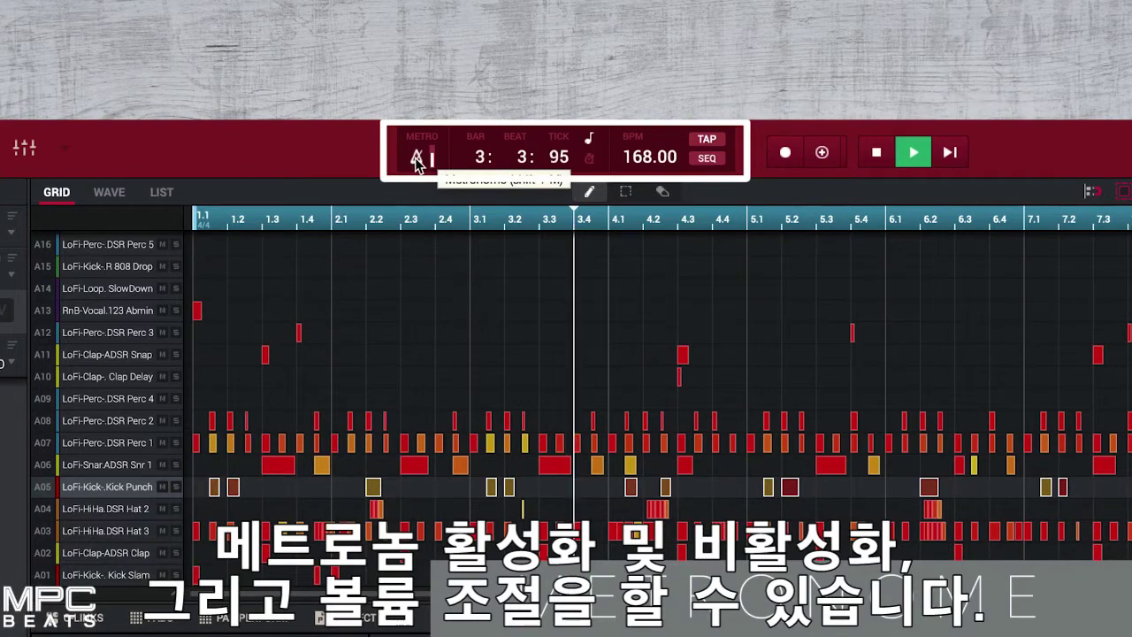
{"action": "left_click", "coordinate": [432, 161]}
{"action": "mouse_move", "coordinate": [433, 161]}
{"action": "left_mouse_down"}
{"action": "mouse_move", "coordinate": [434, 151]}
{"action": "mouse_move", "coordinate": [434, 165]}
{"action": "left_mouse_up"}
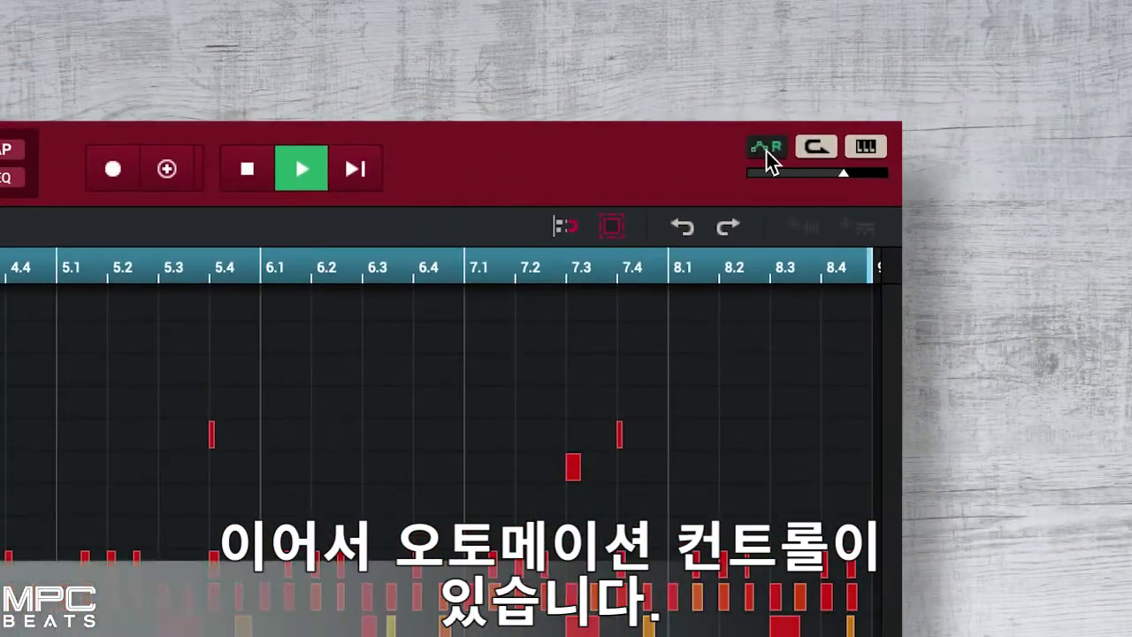
Toggle automation to write and back to read, and toggle Auto Scroll
{"action": "left_click", "coordinate": [864, 139]}
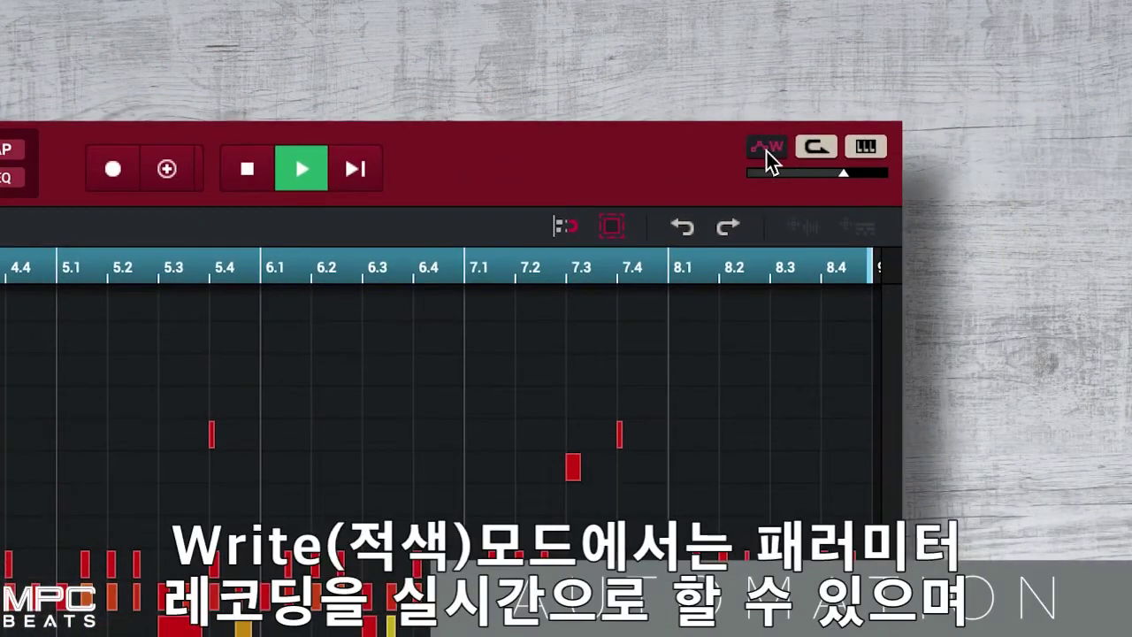
{"action": "left_click", "coordinate": [767, 149]}
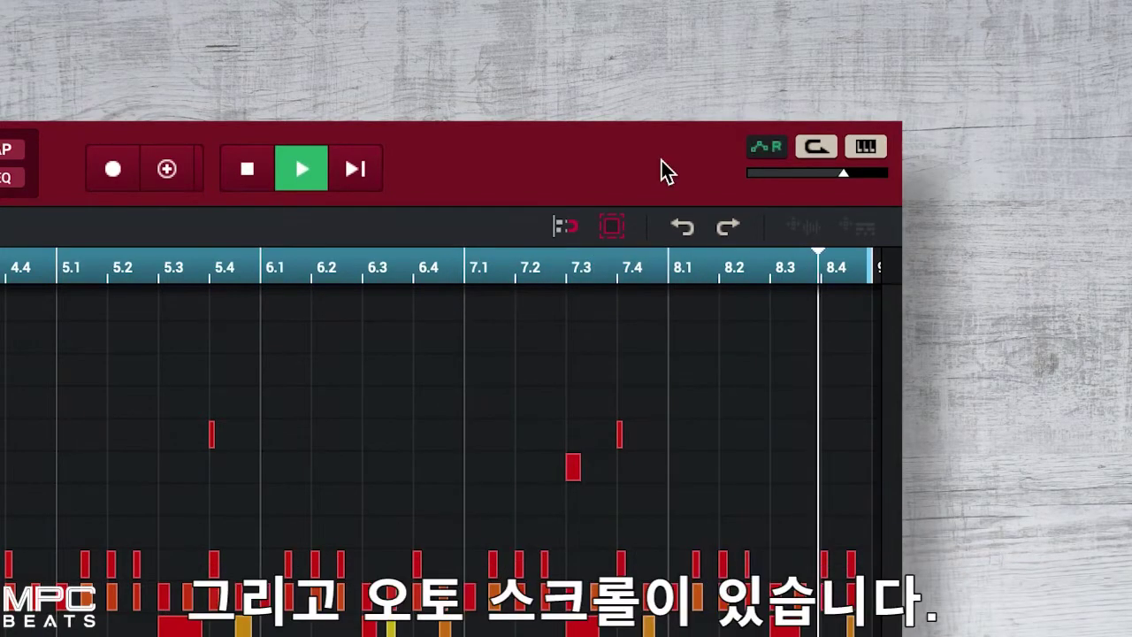
{"action": "left_click", "coordinate": [817, 148]}
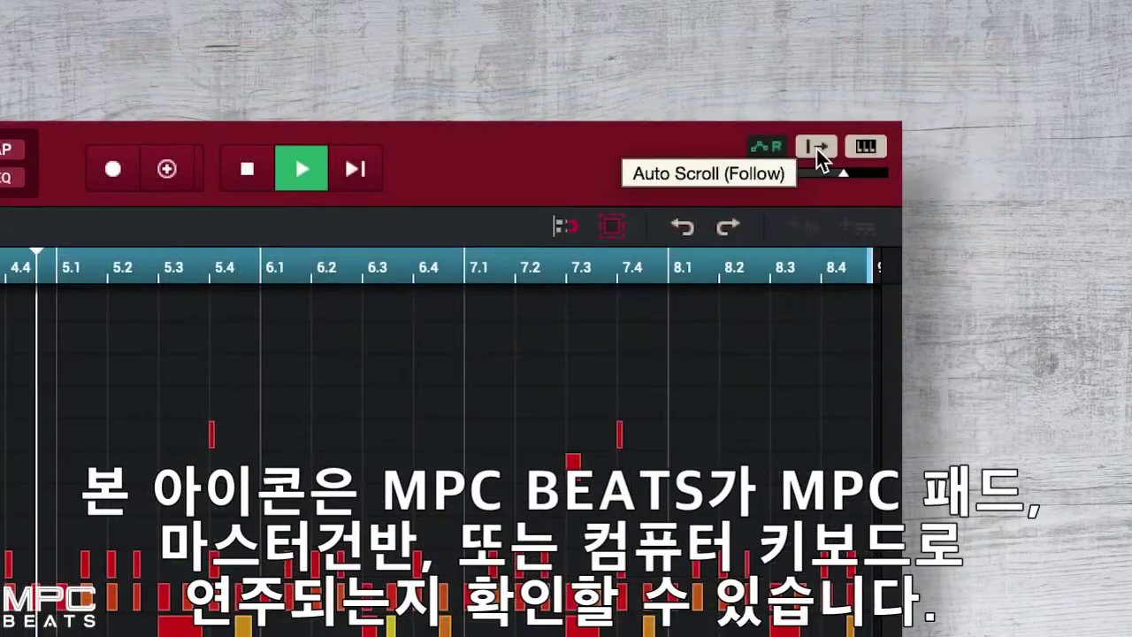
{"action": "left_click", "coordinate": [817, 149]}
Set the note input to Pads and undo the notes added near bar 6.4
{"action": "left_click", "coordinate": [869, 143]}
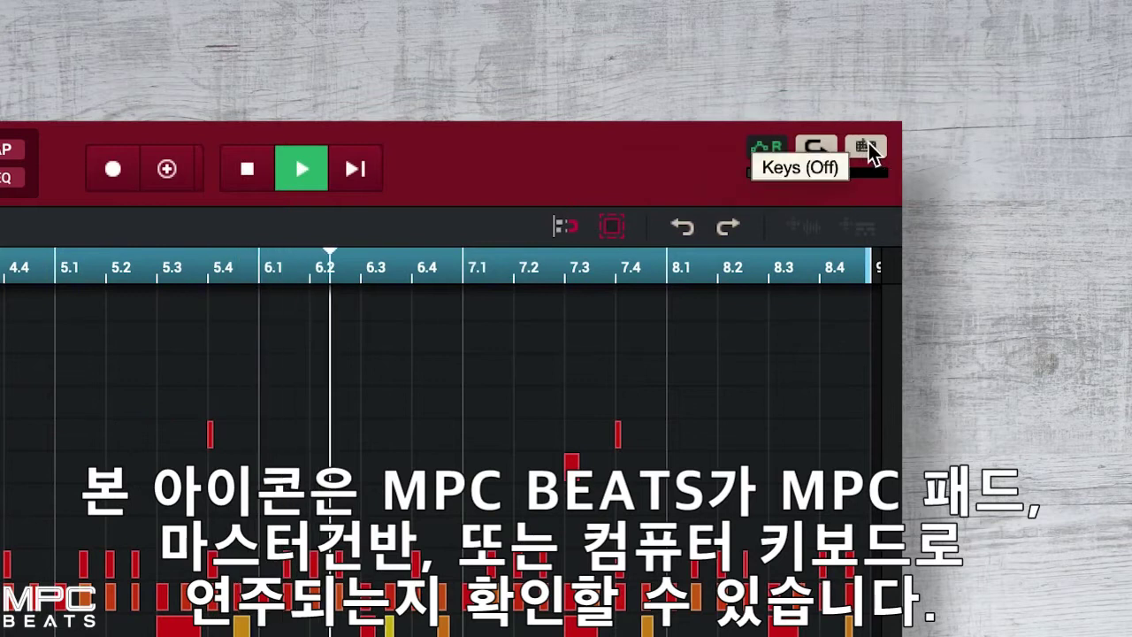
{"action": "left_click", "coordinate": [868, 144]}
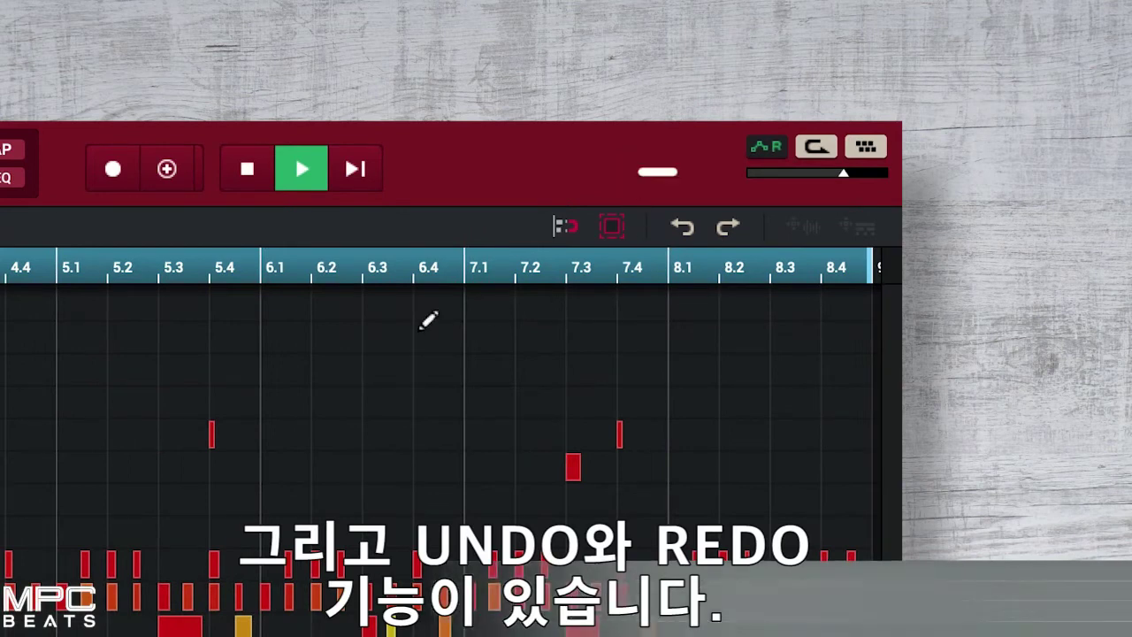
{"action": "left_click", "coordinate": [693, 229]}
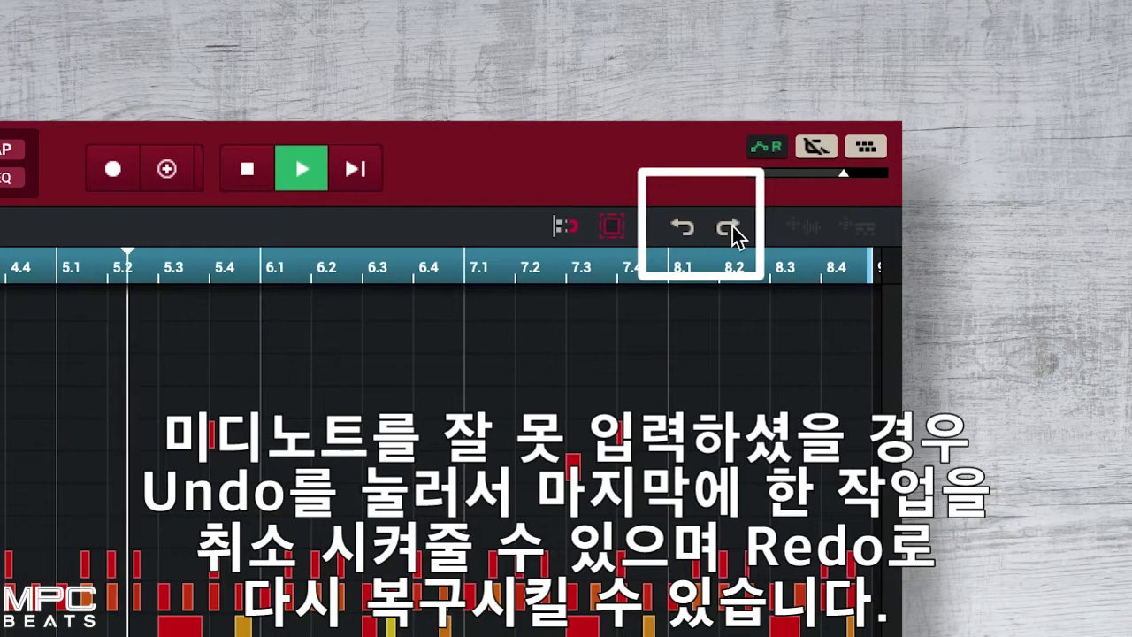
{"action": "left_click", "coordinate": [692, 233]}
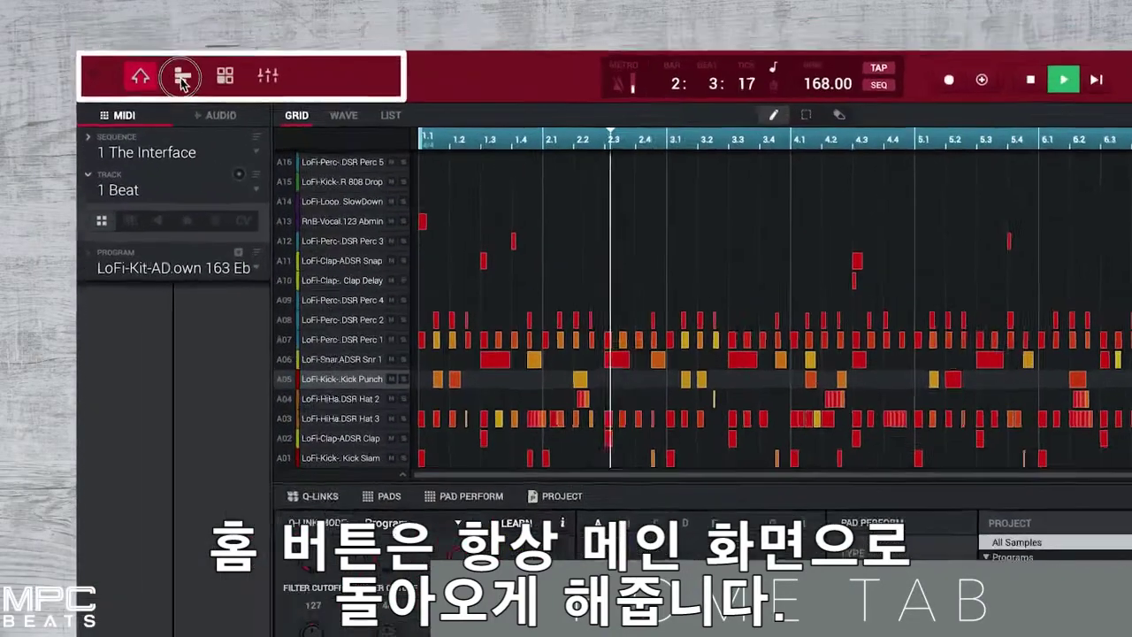
Browse the track overview, select the Plugins then Beat track, and open Program Edit
{"action": "left_click", "coordinate": [127, 36]}
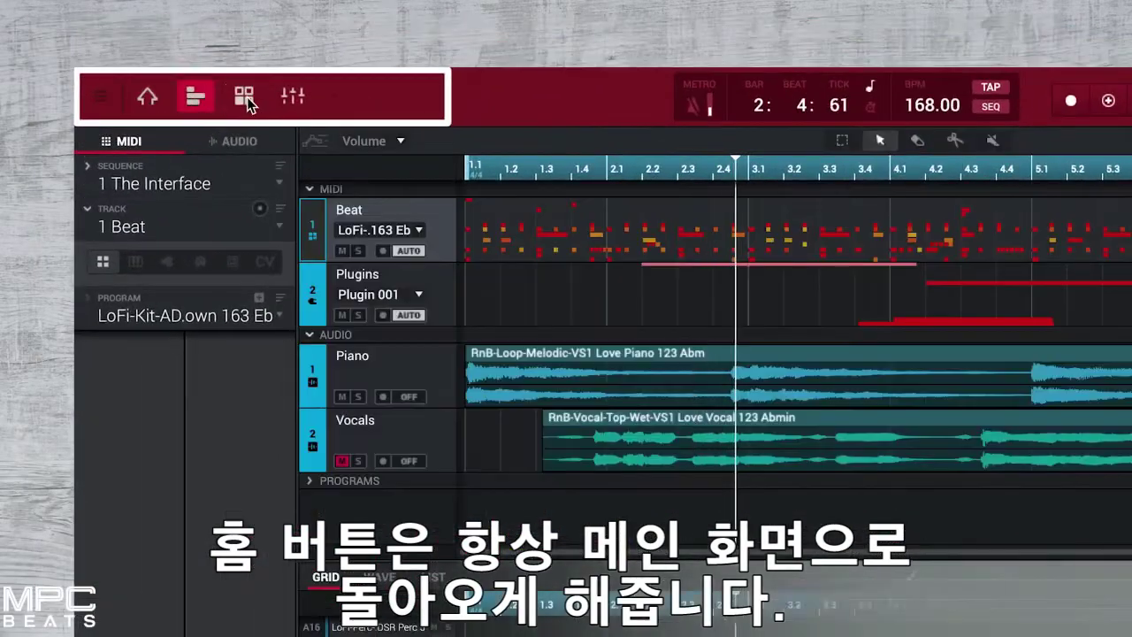
{"action": "left_click", "coordinate": [187, 34]}
{"action": "left_click", "coordinate": [147, 97]}
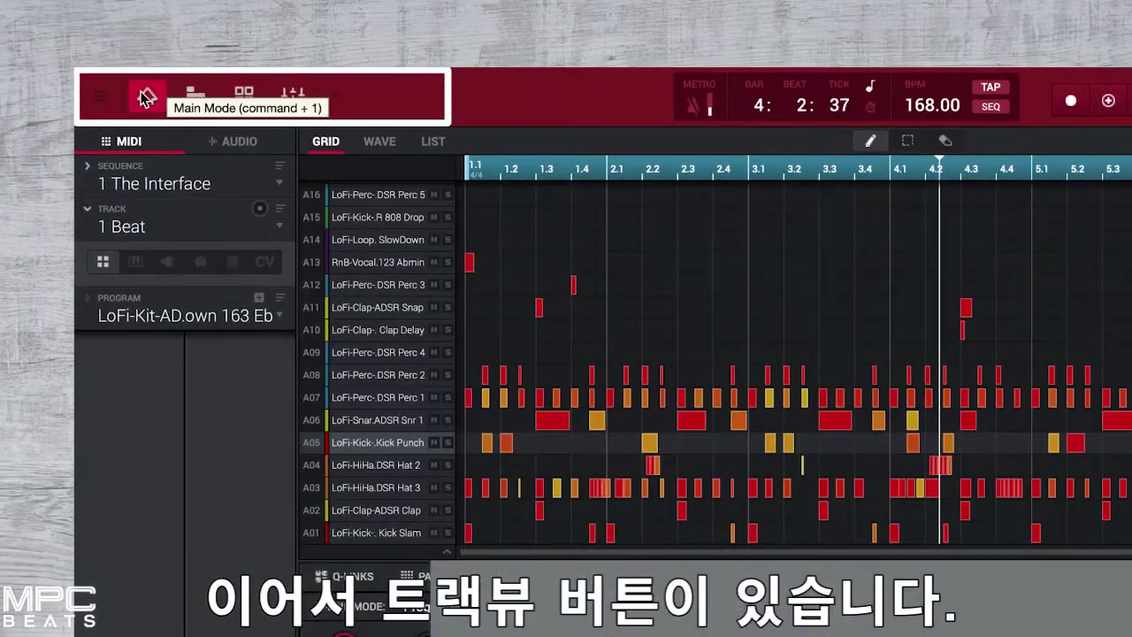
{"action": "left_click", "coordinate": [195, 97]}
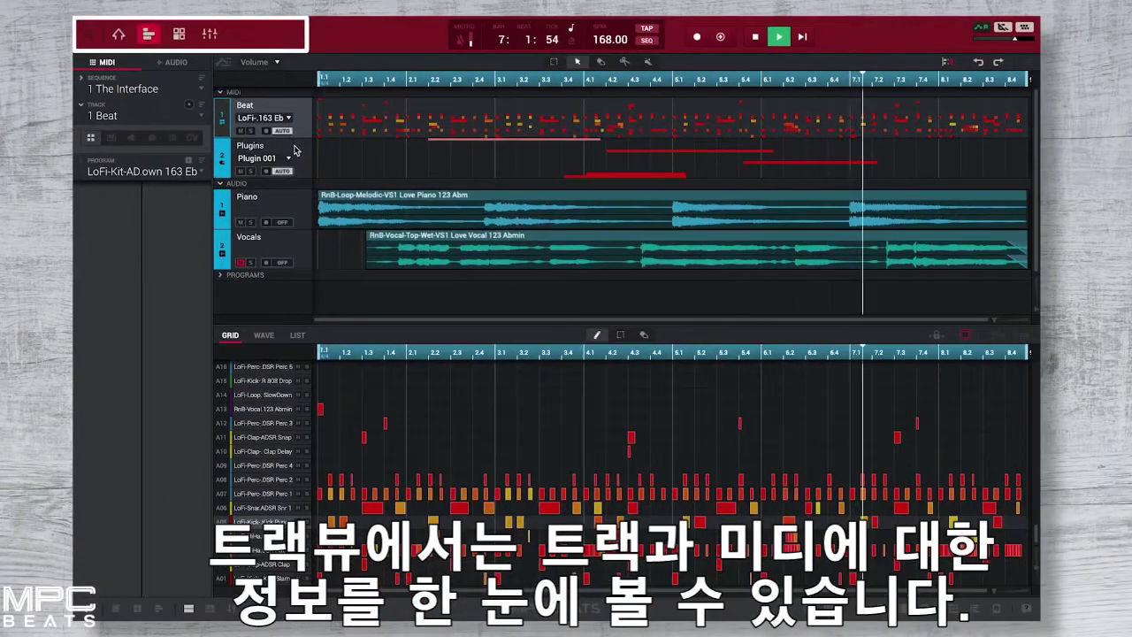
{"action": "left_click", "coordinate": [295, 150]}
{"action": "left_click", "coordinate": [299, 116]}
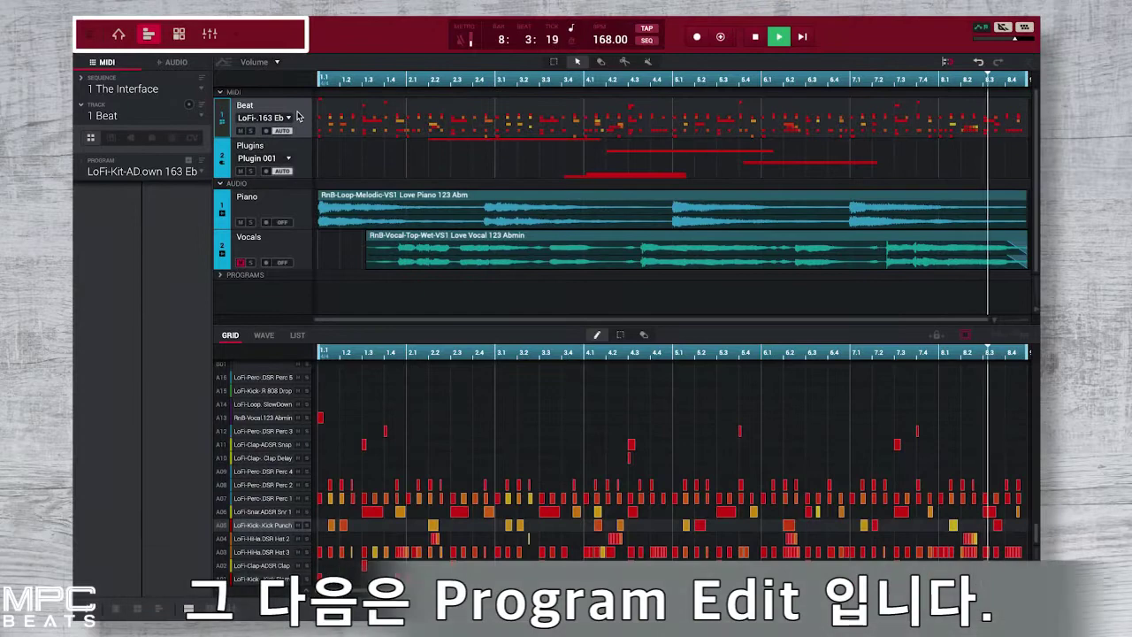
{"action": "left_click", "coordinate": [179, 34]}
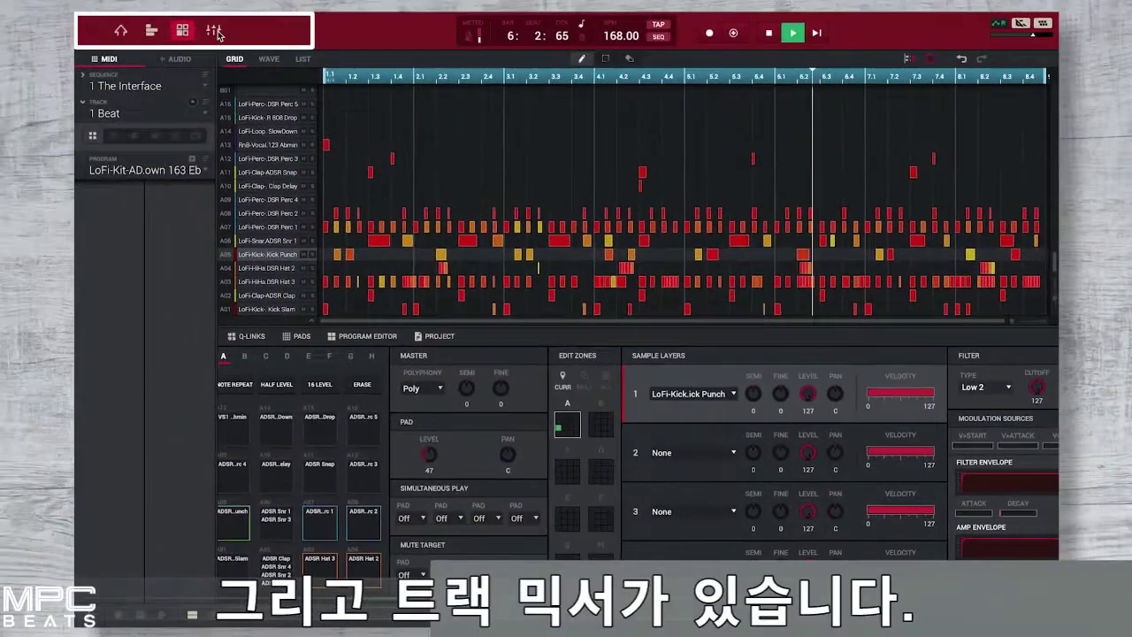
Visit the Channel Mixer, browse Return 1 plugins without adding any, then open Main Mode's mode list
{"action": "left_click", "coordinate": [213, 30]}
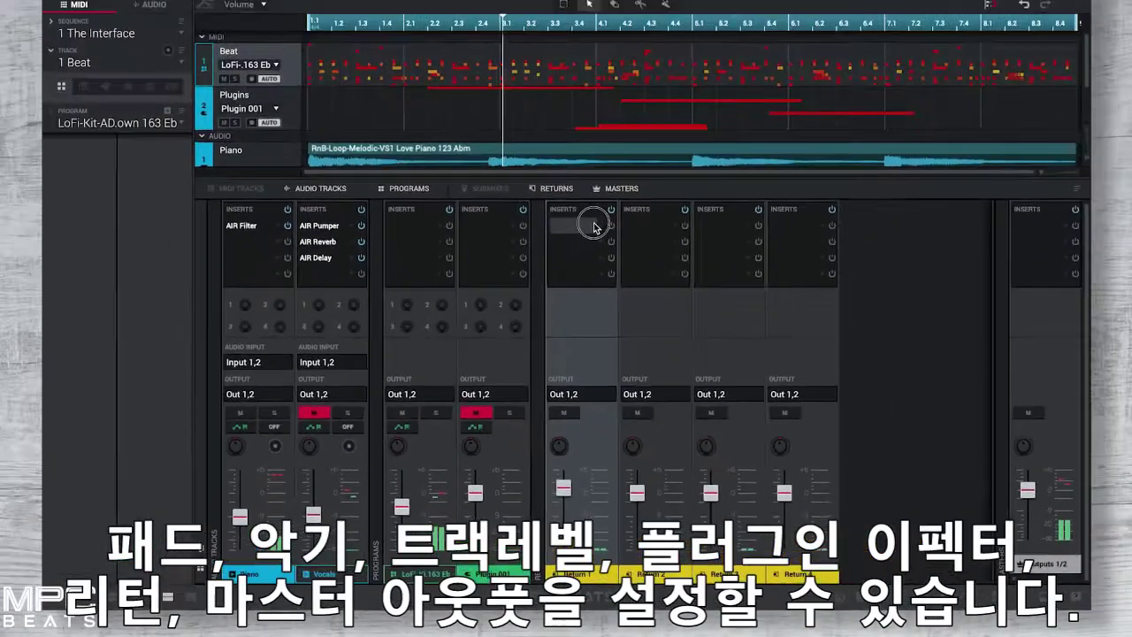
{"action": "left_click", "coordinate": [591, 91]}
{"action": "left_click", "coordinate": [601, 171]}
{"action": "left_click", "coordinate": [601, 171]}
{"action": "left_click", "coordinate": [601, 170]}
{"action": "left_click", "coordinate": [601, 168]}
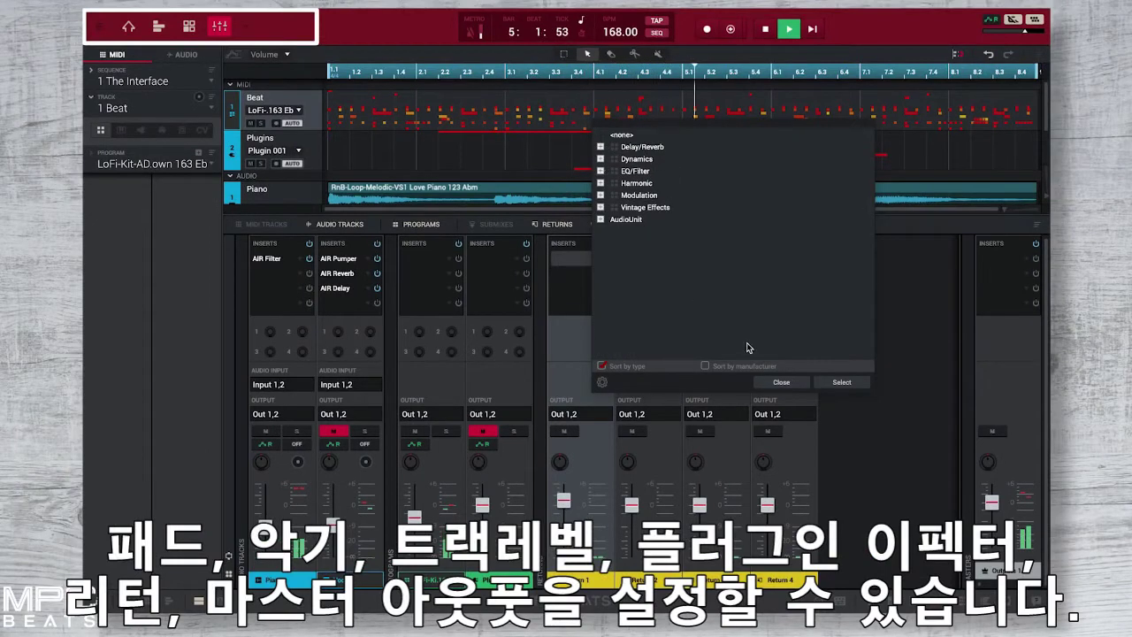
{"action": "left_click", "coordinate": [777, 383]}
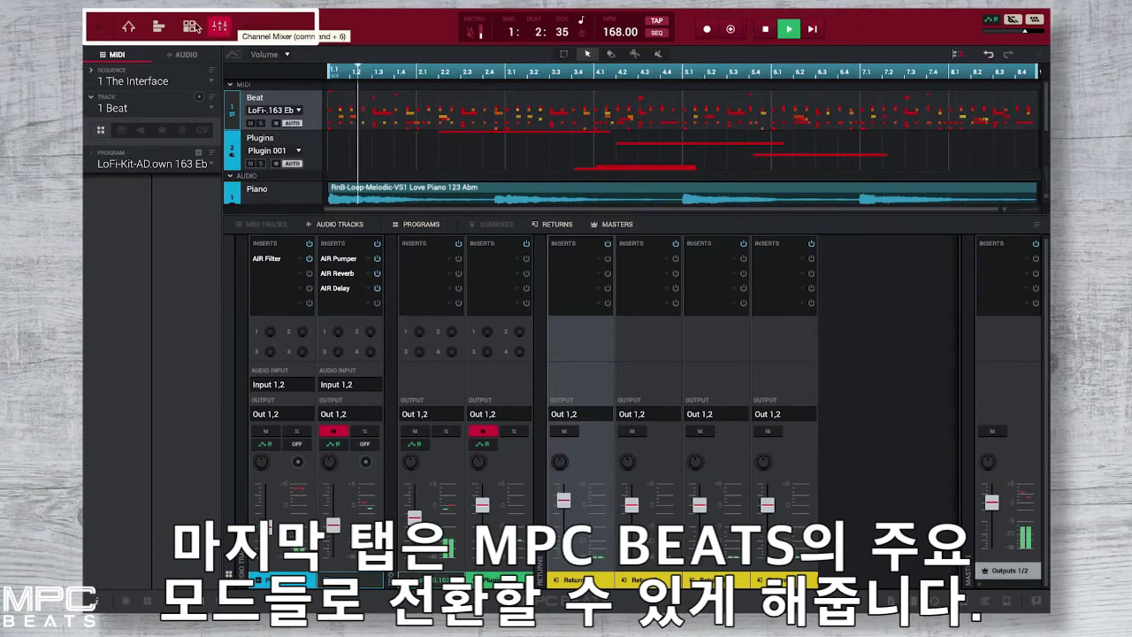
{"action": "left_click", "coordinate": [129, 29]}
{"action": "left_click", "coordinate": [246, 28]}
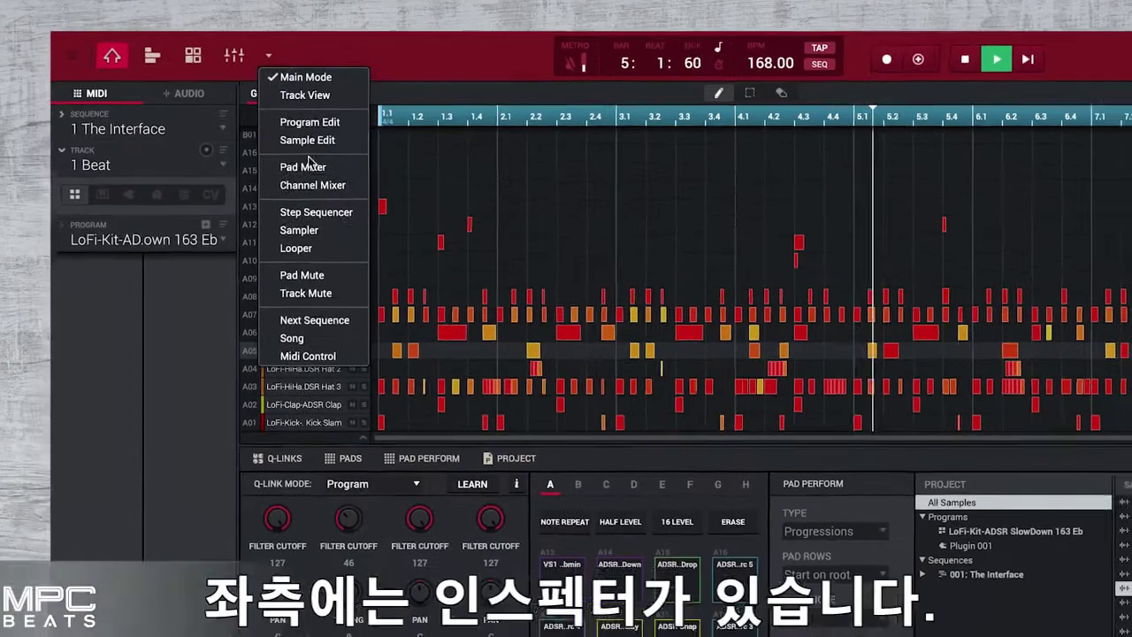
Dismiss the mode dropdown to show the Beat track's LoFi kit drum grid again
{"action": "left_click", "coordinate": [299, 176]}
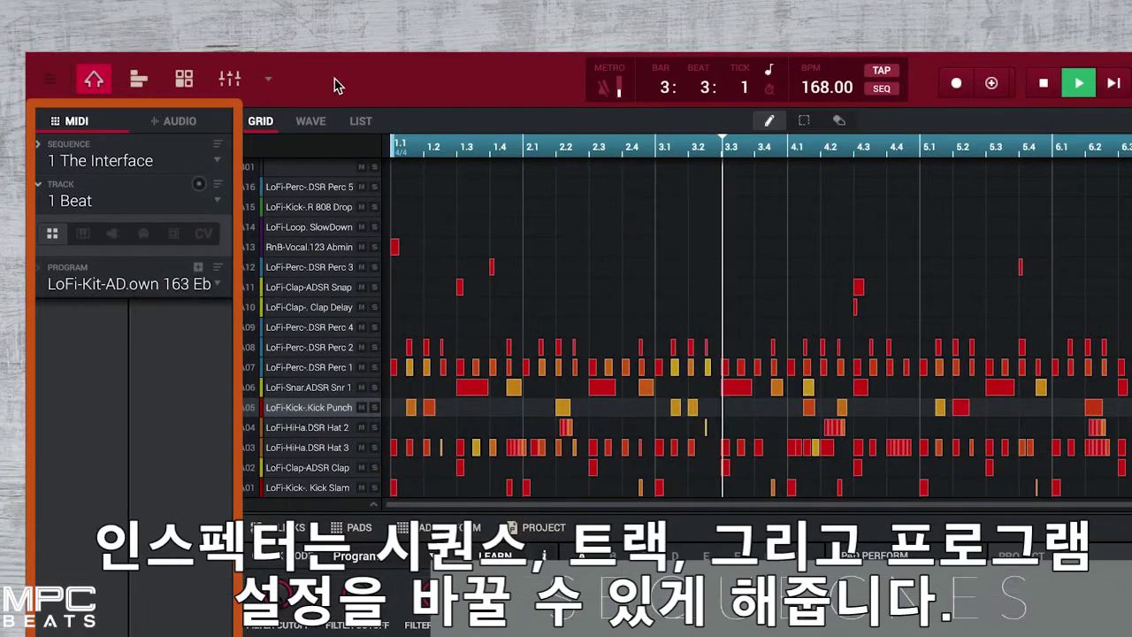
Expand the Sequence settings and open the name for editing, leaving it unchanged
{"action": "left_click", "coordinate": [38, 143]}
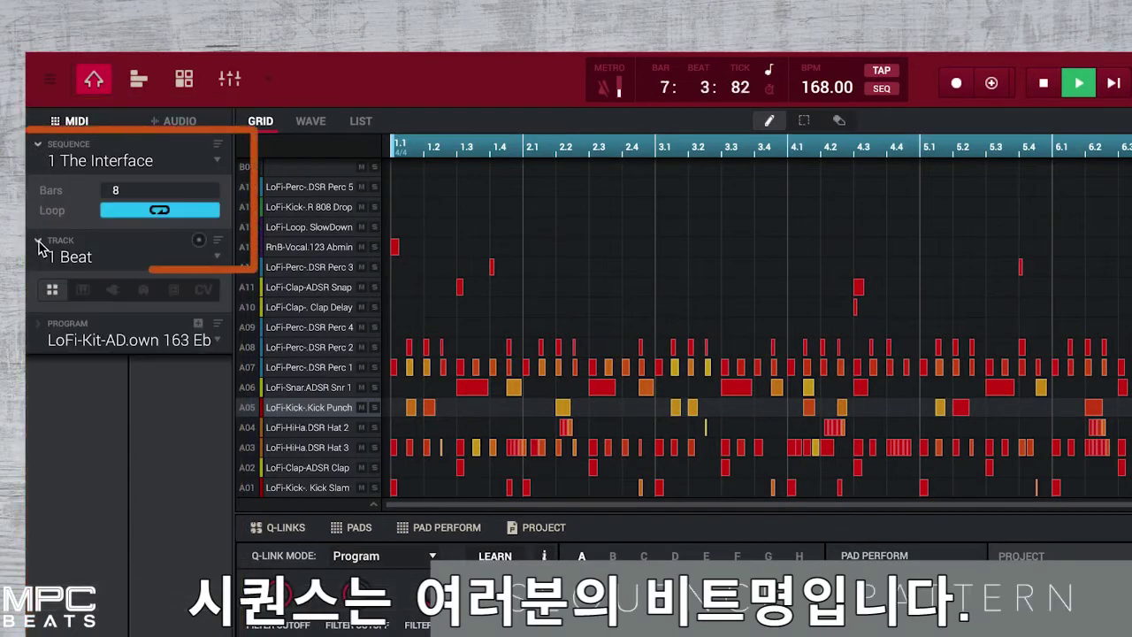
{"action": "double_click", "coordinate": [146, 164]}
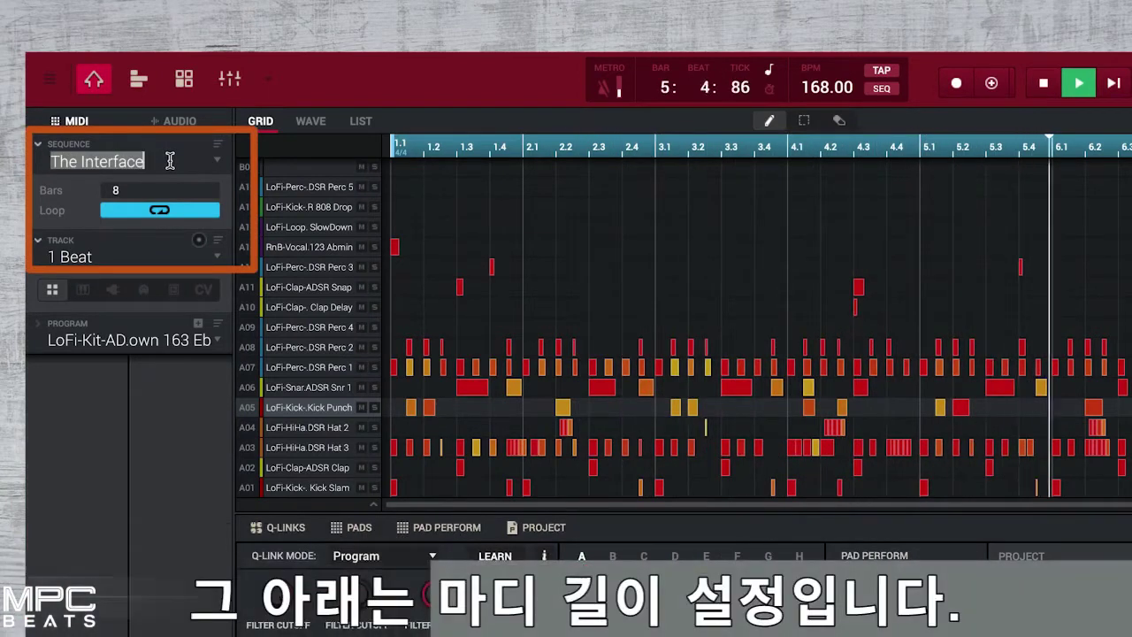
{"action": "left_click", "coordinate": [78, 218]}
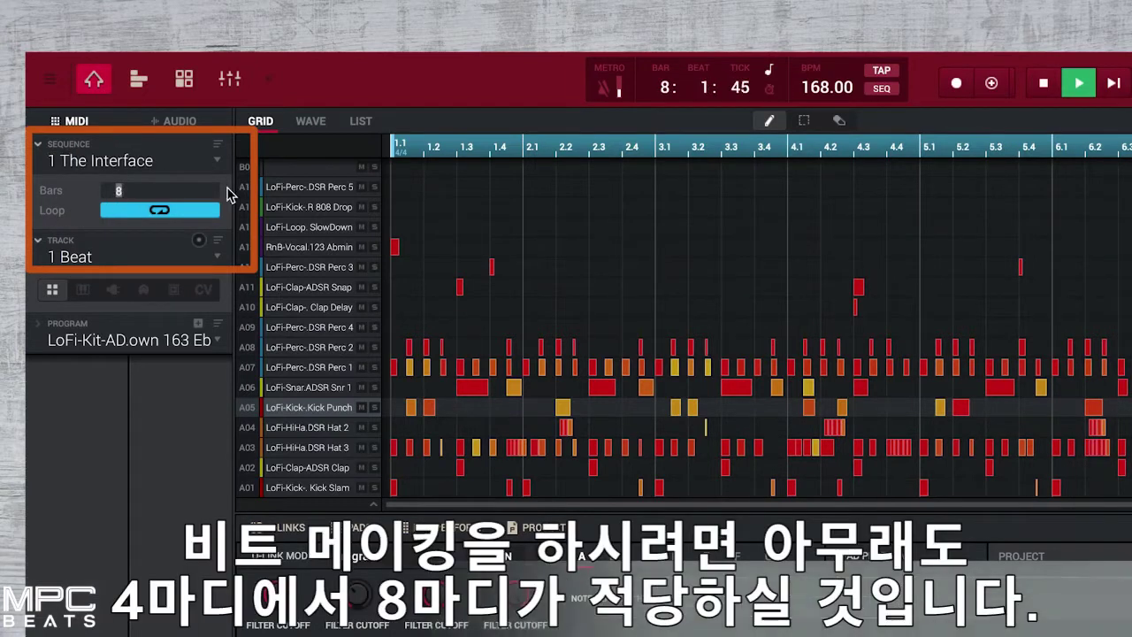
Set the sequence length to 4 then back to 8 bars, and toggle Loop off and on
{"action": "key", "text": "Return"}
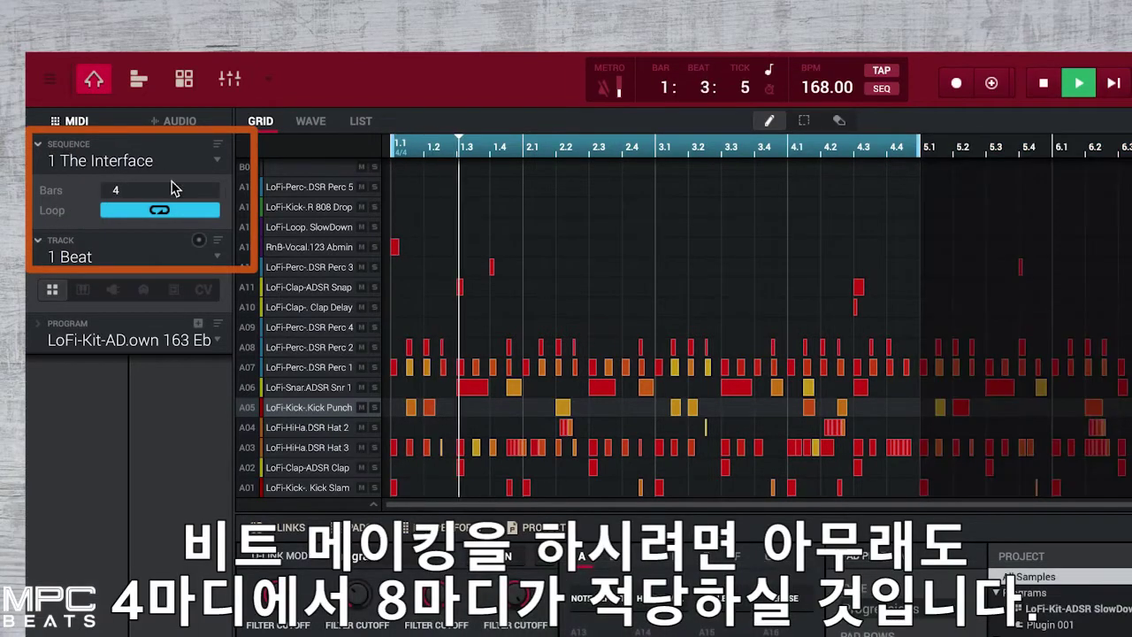
{"action": "type", "text": "8"}
{"action": "key", "text": "Return"}
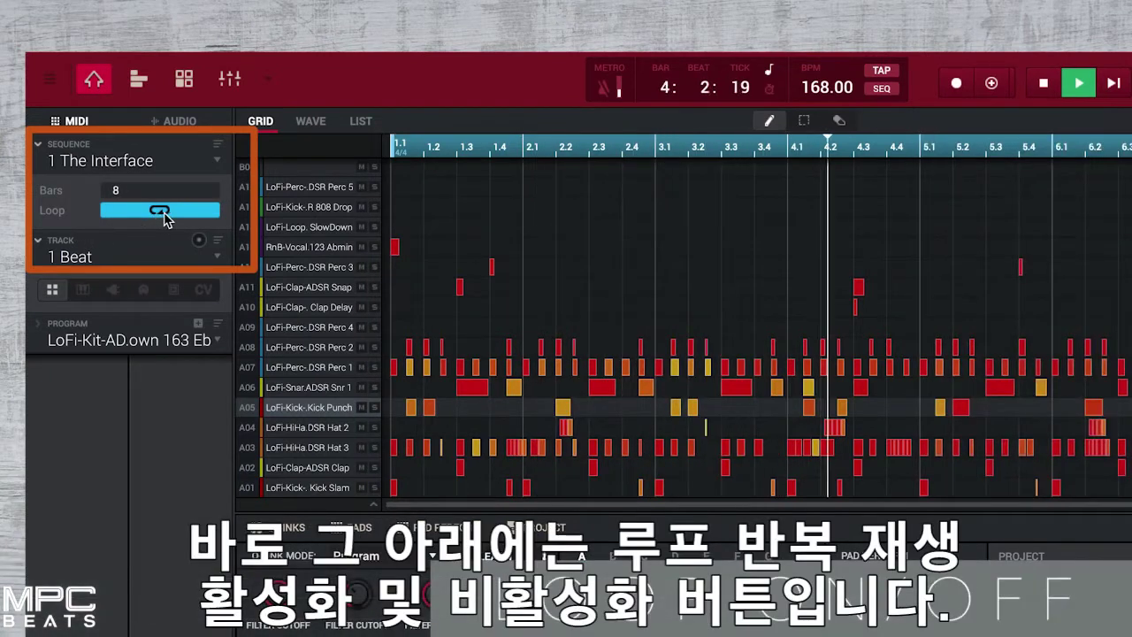
{"action": "left_click", "coordinate": [160, 213]}
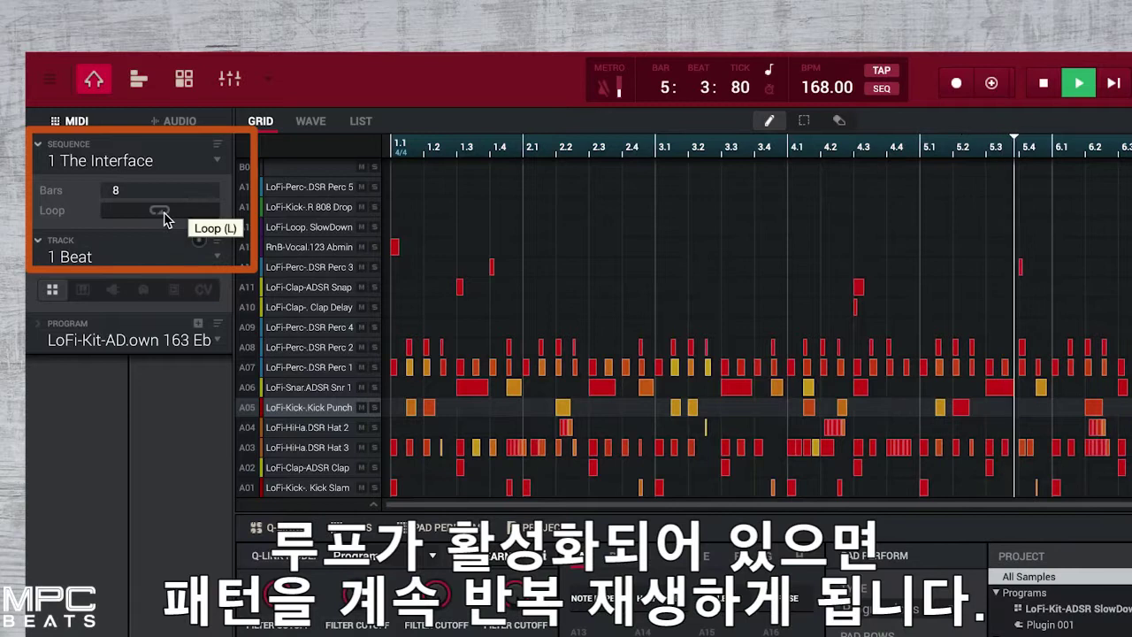
{"action": "left_click", "coordinate": [157, 214]}
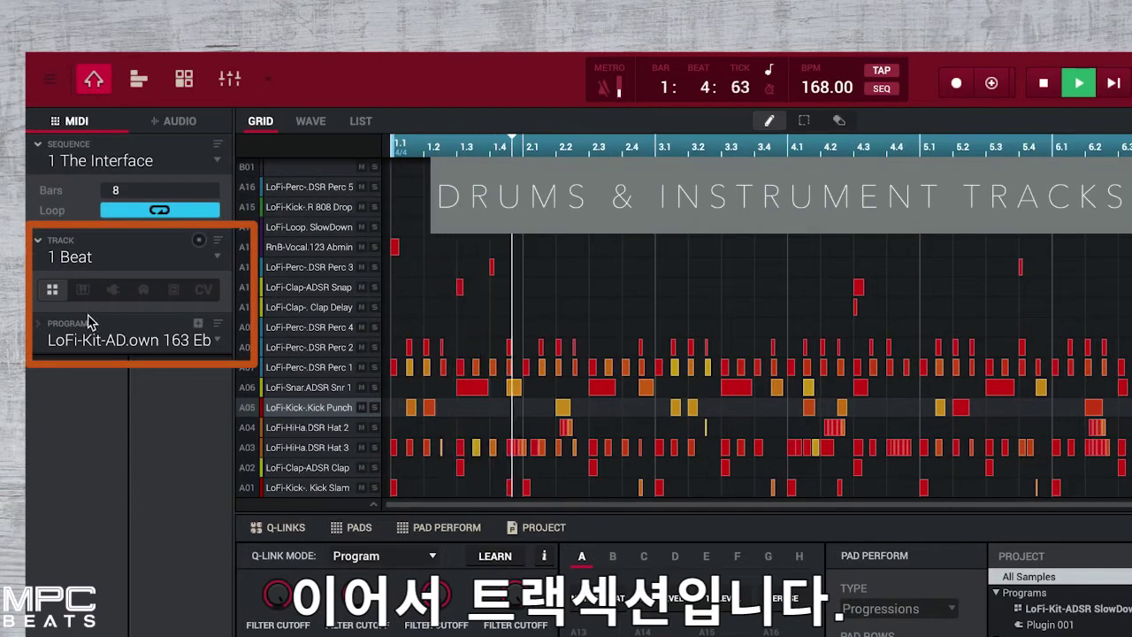
Choose '3 (unused)' from the inspector's Track dropdown
{"action": "left_click", "coordinate": [218, 259]}
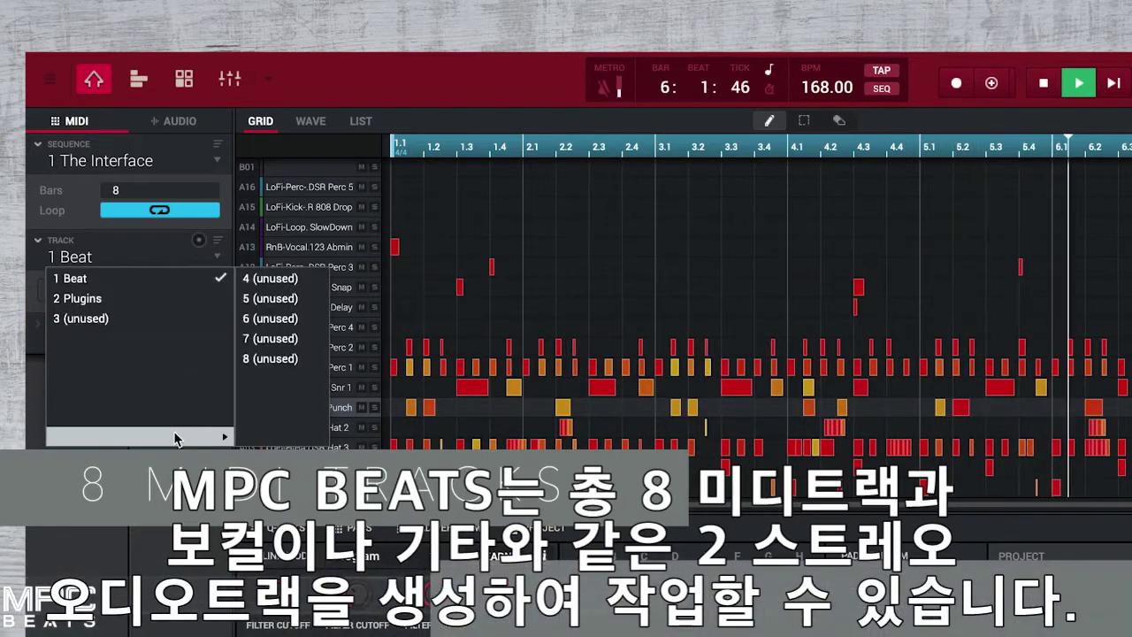
{"action": "left_click", "coordinate": [128, 321]}
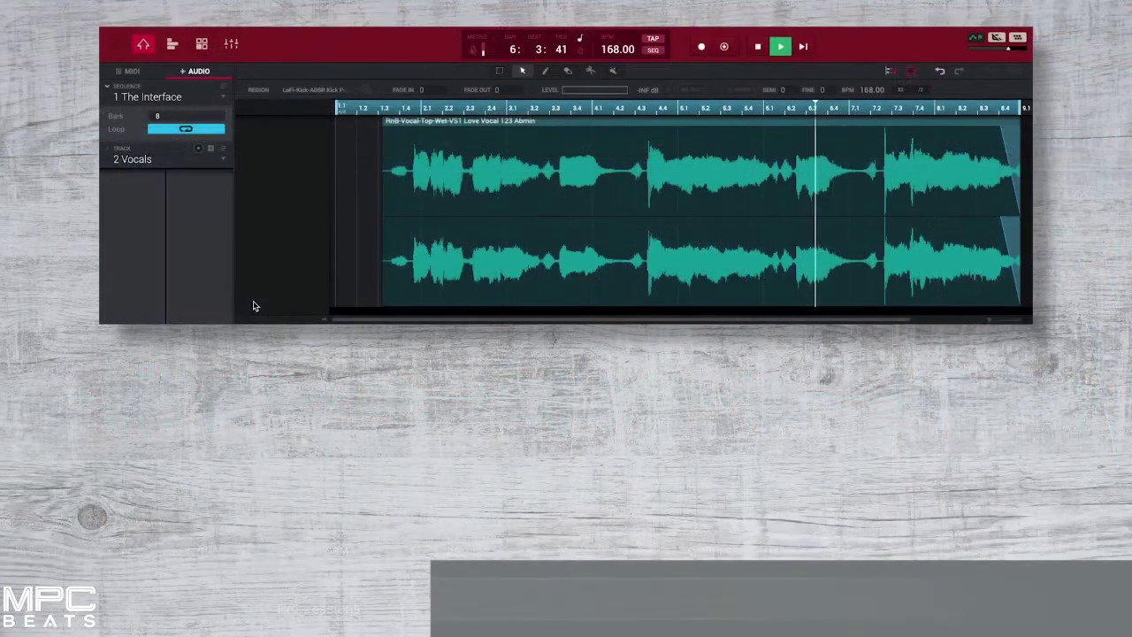
Split the vocal region at three points with Scissors, then drag one short piece slightly later
{"action": "left_click", "coordinate": [590, 71]}
{"action": "left_click", "coordinate": [558, 164]}
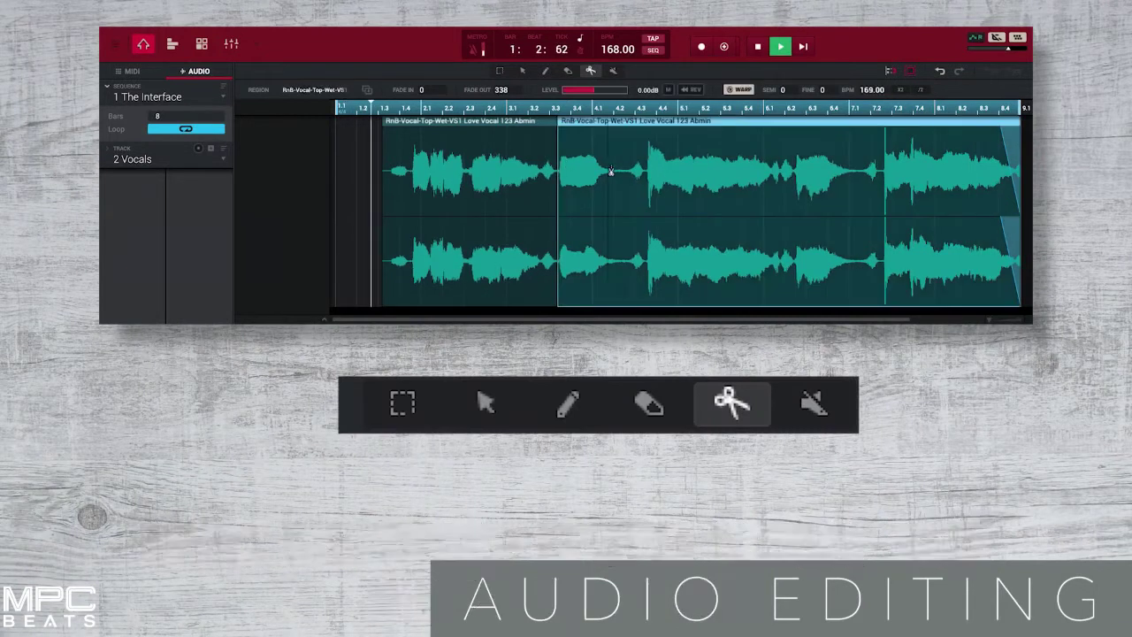
{"action": "left_click", "coordinate": [625, 167]}
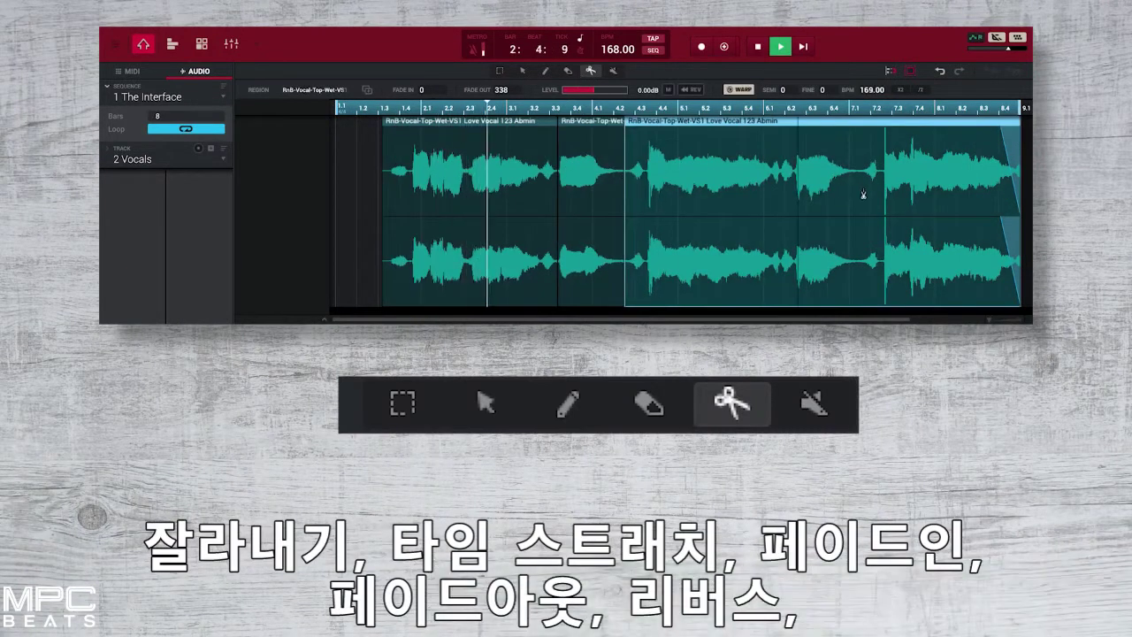
{"action": "left_click", "coordinate": [792, 198]}
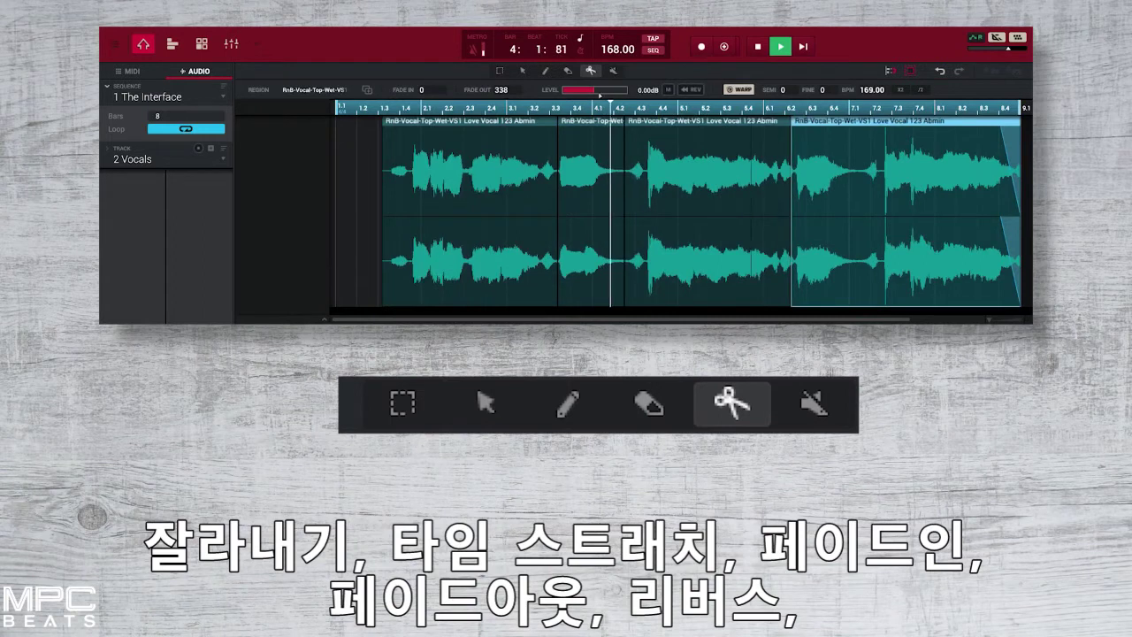
{"action": "left_click", "coordinate": [522, 71]}
{"action": "mouse_move", "coordinate": [592, 225]}
{"action": "left_mouse_down"}
{"action": "mouse_move", "coordinate": [513, 223]}
{"action": "mouse_move", "coordinate": [665, 224]}
{"action": "mouse_move", "coordinate": [592, 225]}
{"action": "left_mouse_up"}
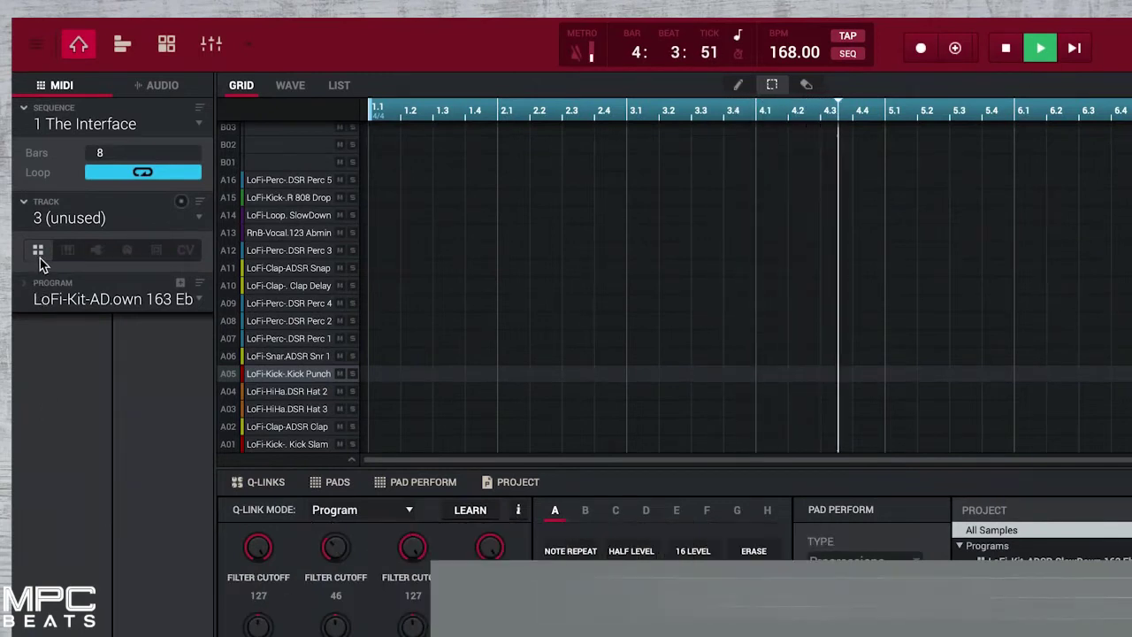
Cycle track 3 through Keygroup, Plugin, MIDI and Clip types, ending on CV
{"action": "left_click", "coordinate": [68, 251]}
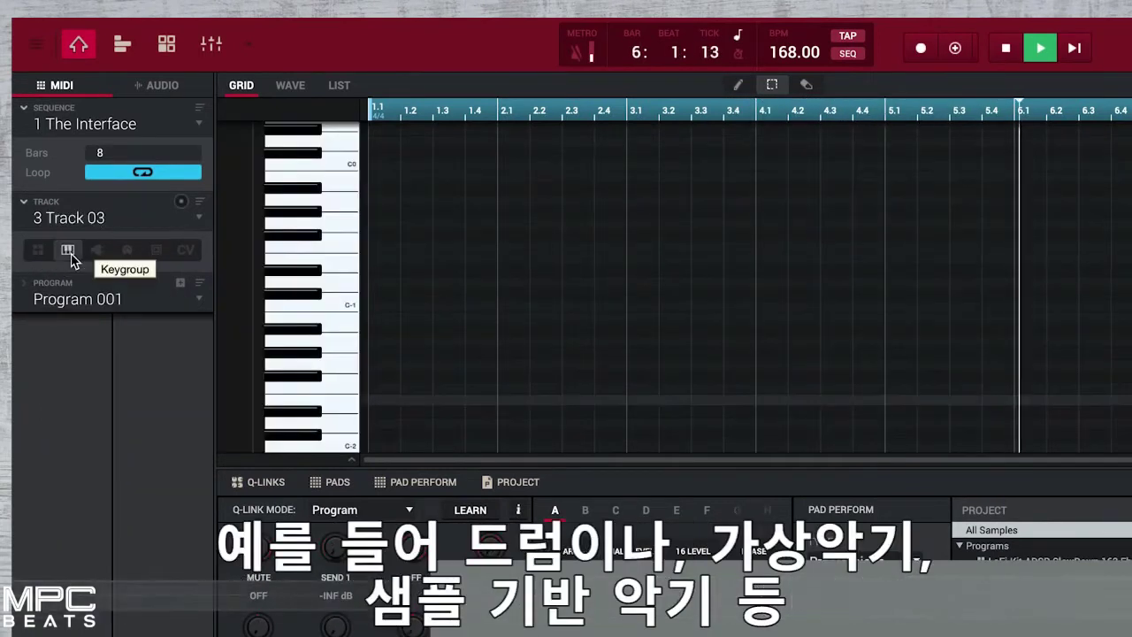
{"action": "left_click", "coordinate": [96, 252]}
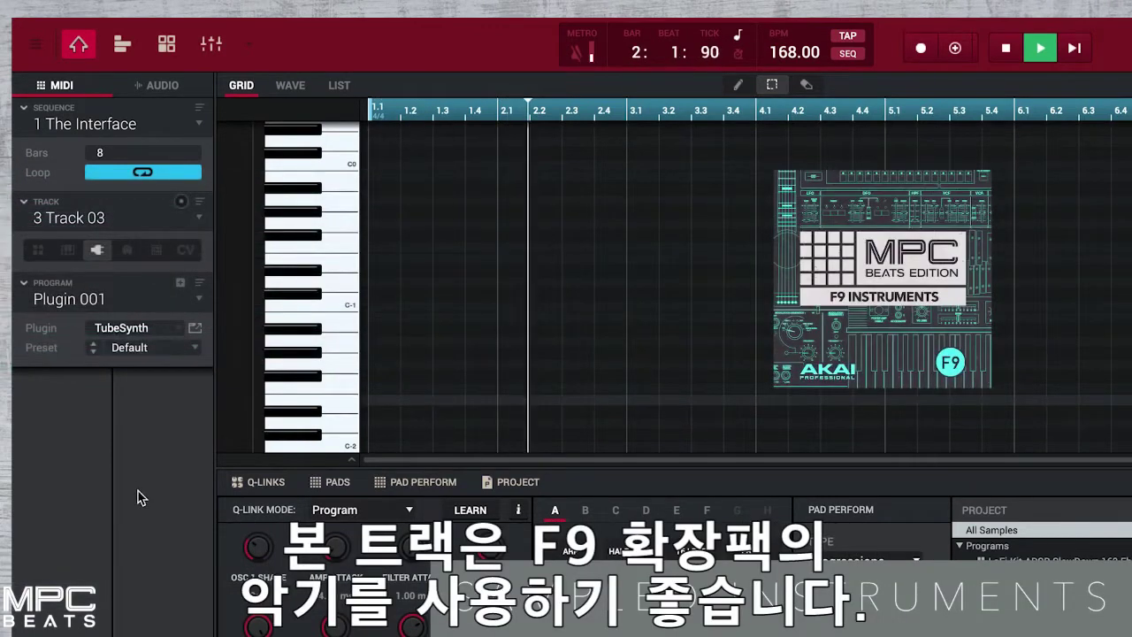
{"action": "left_click", "coordinate": [127, 251]}
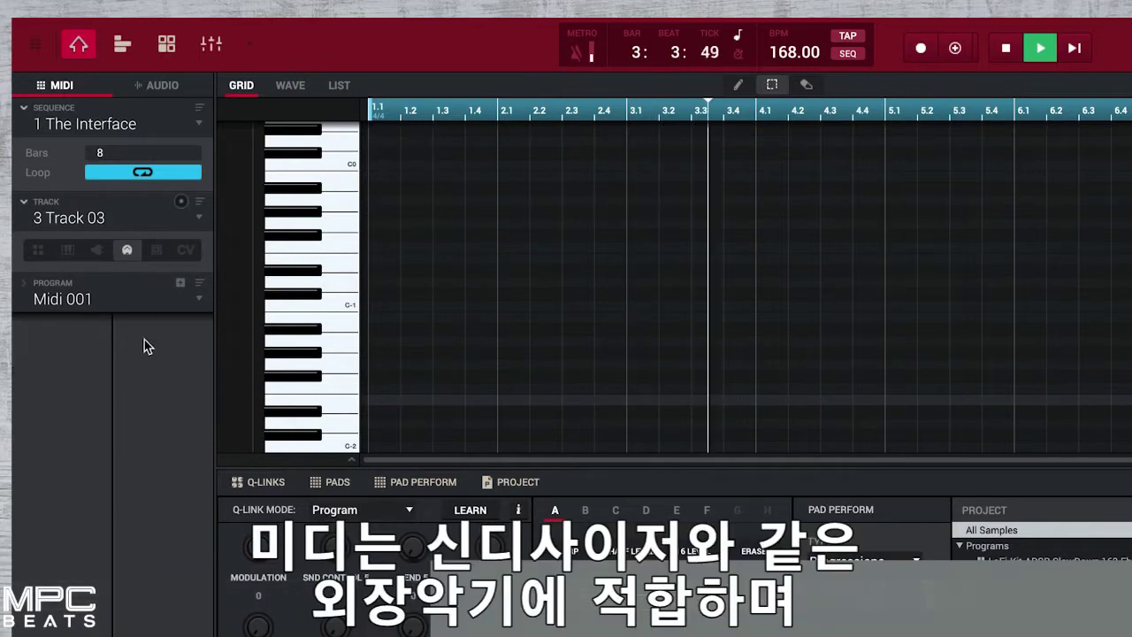
{"action": "left_click", "coordinate": [157, 251]}
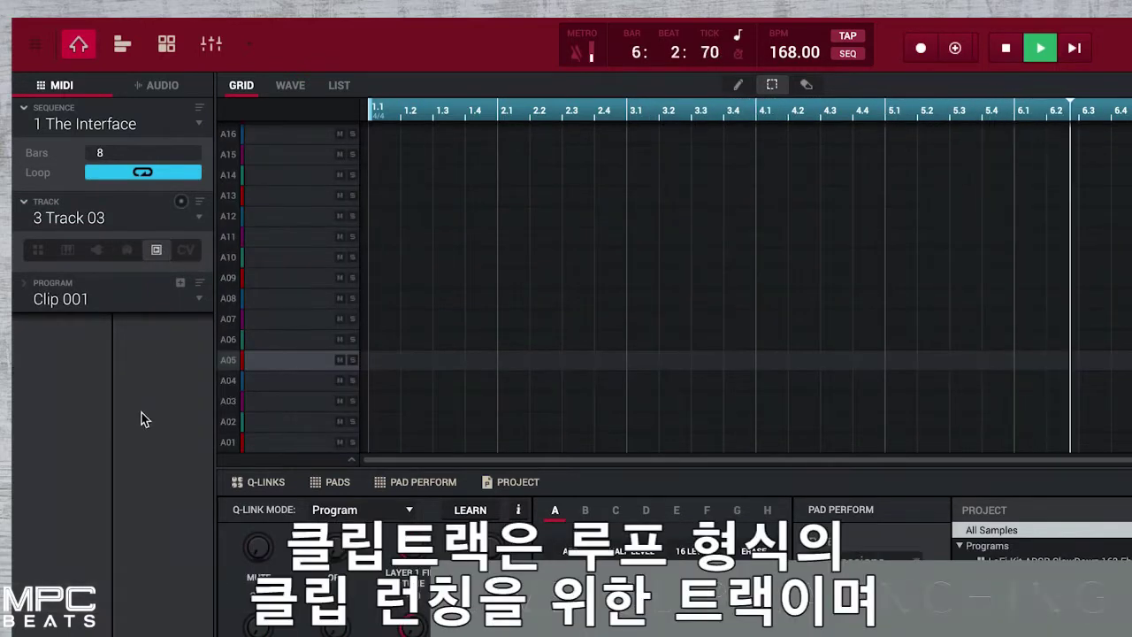
{"action": "left_click", "coordinate": [186, 252]}
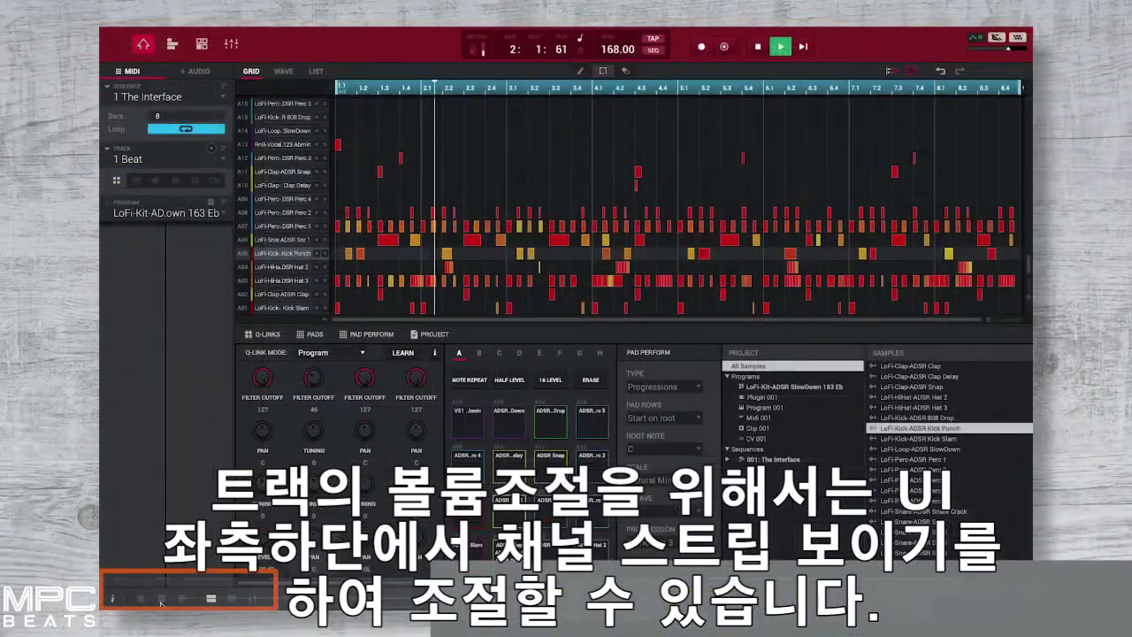
Show the channel strips for pad A05 and pull its fader down to about -6 dB
{"action": "left_click", "coordinate": [161, 599]}
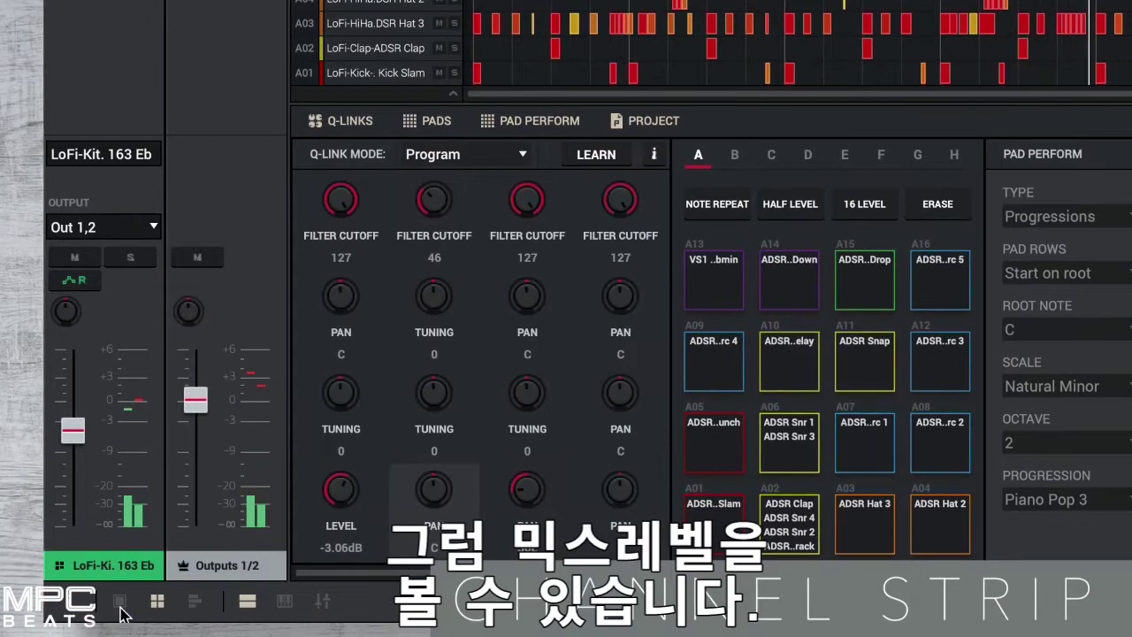
{"action": "left_click", "coordinate": [122, 607]}
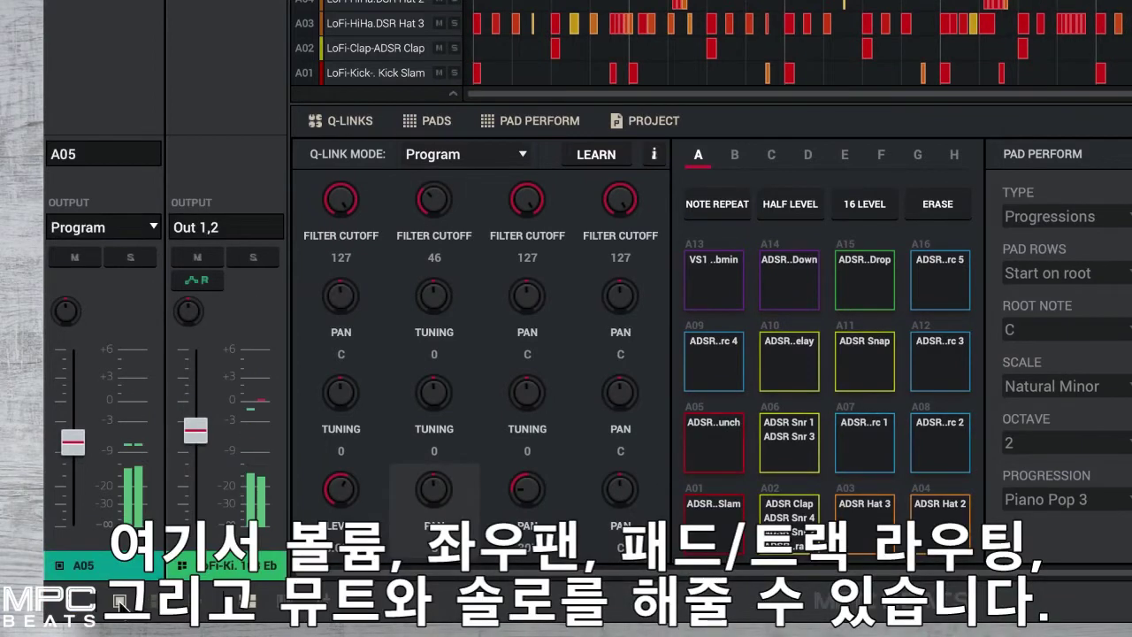
{"action": "left_click_drag", "start_coordinate": [79, 451], "coordinate": [80, 457]}
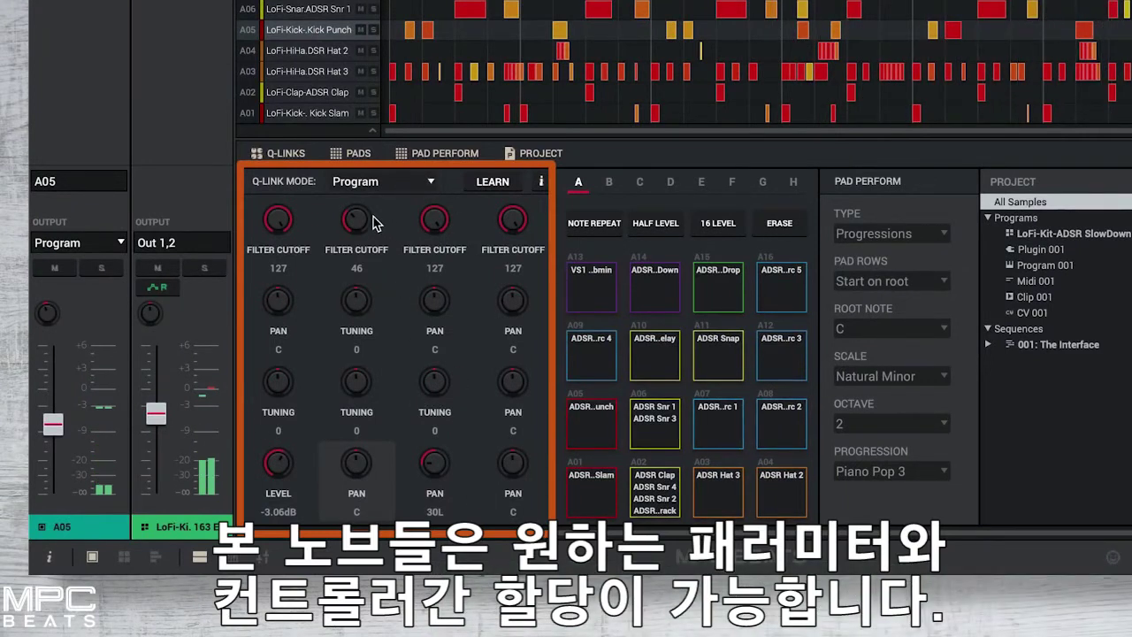
Switch Q-Link mode to Pad Scene and raise the Filter Resonance knob
{"action": "left_click", "coordinate": [423, 191]}
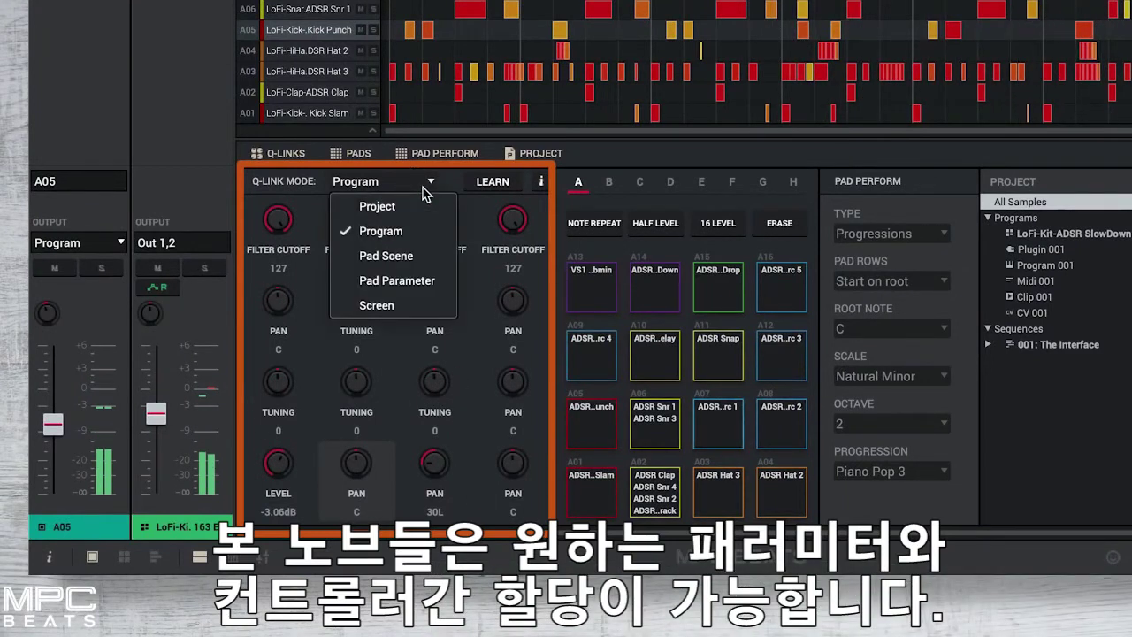
{"action": "left_click", "coordinate": [412, 259]}
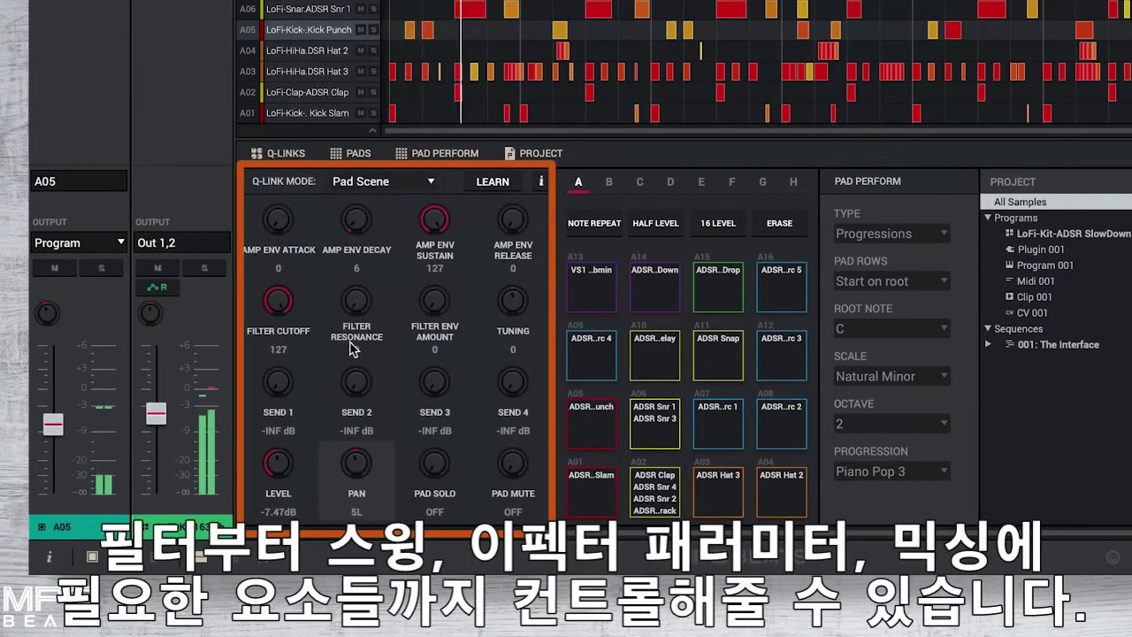
{"action": "left_click_drag", "start_coordinate": [356, 300], "coordinate": [351, 193]}
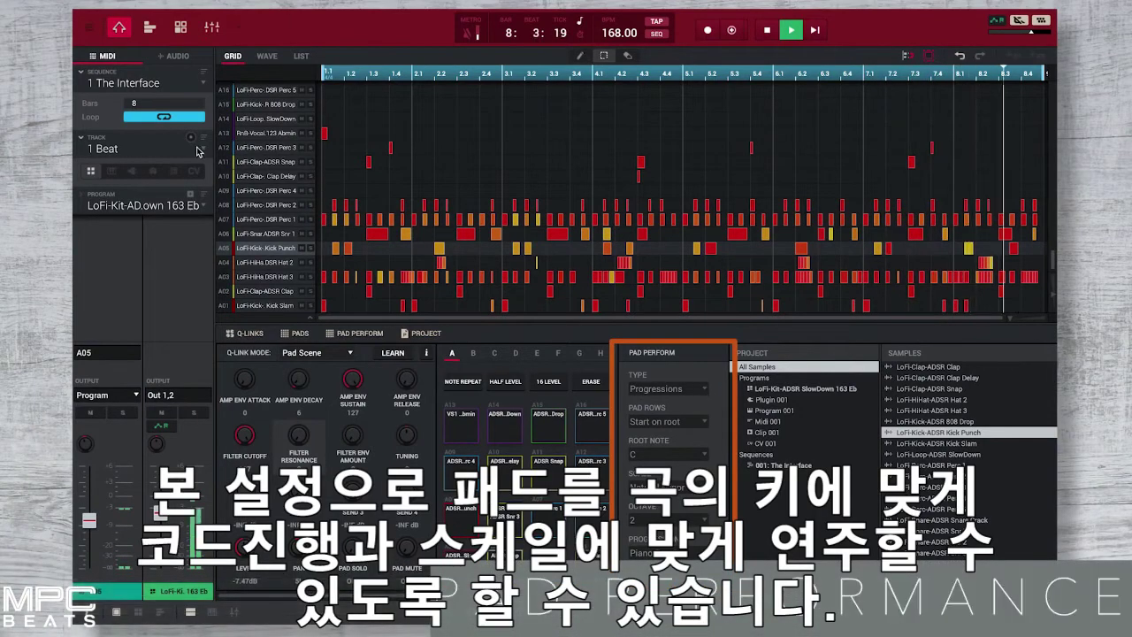
On the 2 Plugins track, set Pad Perform type to Chromatic with root note E
{"action": "left_click", "coordinate": [146, 149]}
{"action": "left_click", "coordinate": [106, 182]}
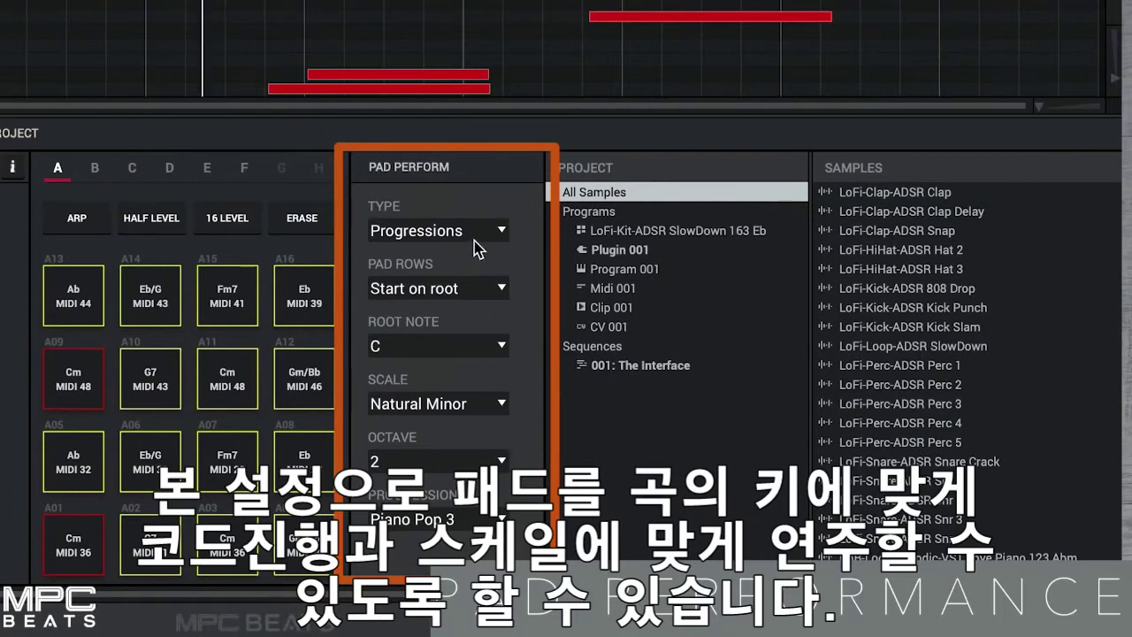
{"action": "left_click", "coordinate": [499, 231]}
{"action": "left_click", "coordinate": [483, 349]}
{"action": "left_click", "coordinate": [493, 235]}
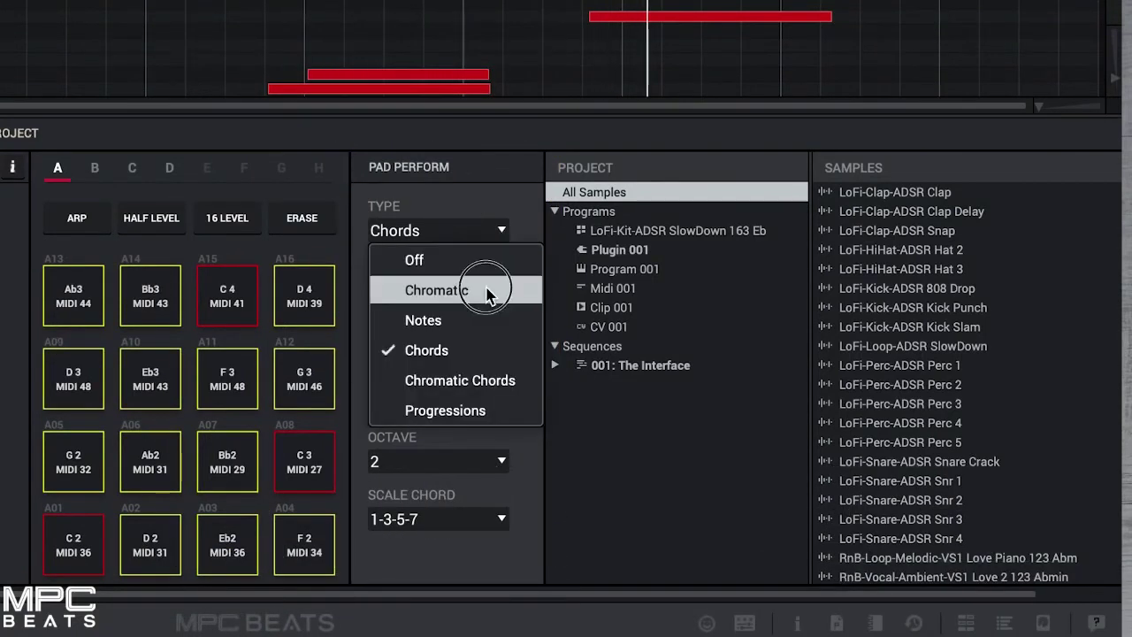
{"action": "left_click", "coordinate": [488, 291]}
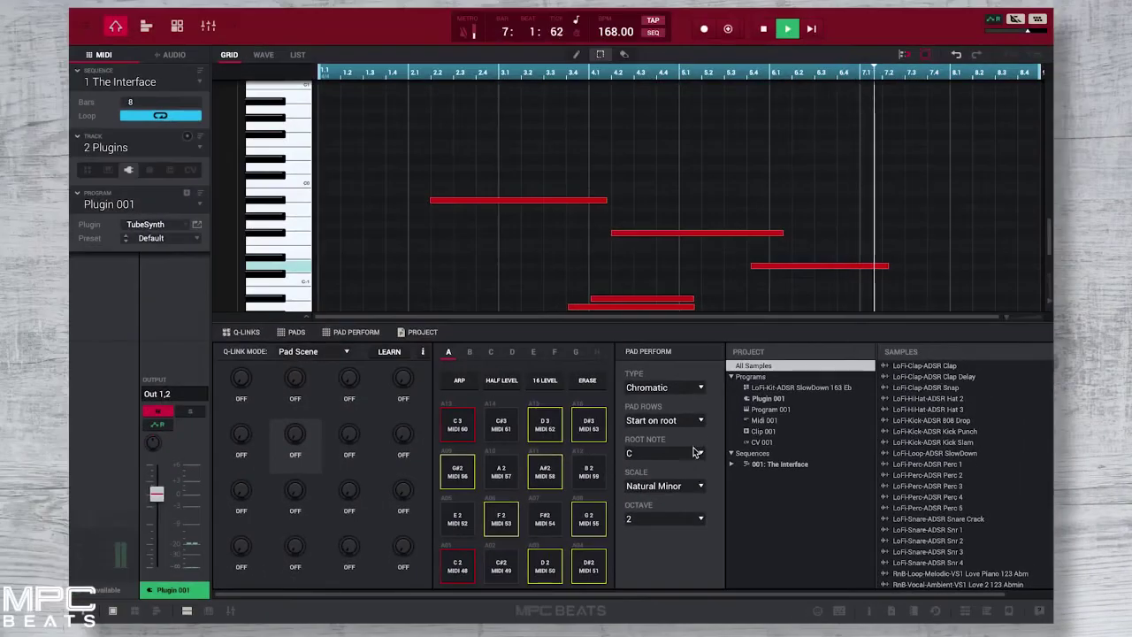
{"action": "left_click", "coordinate": [697, 452]}
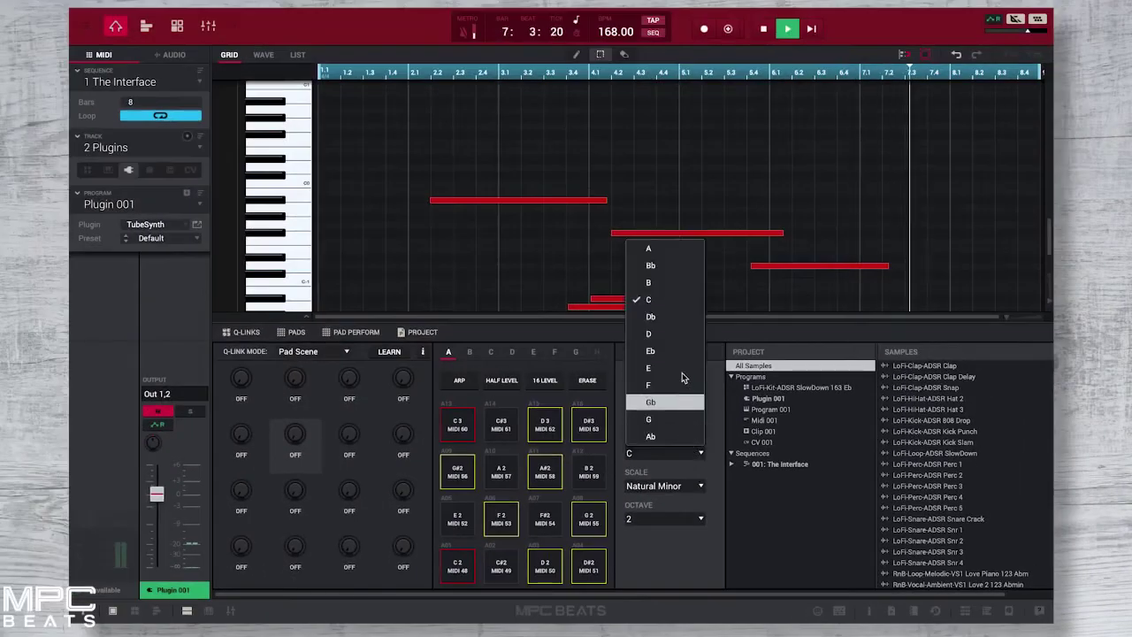
{"action": "left_click", "coordinate": [693, 421]}
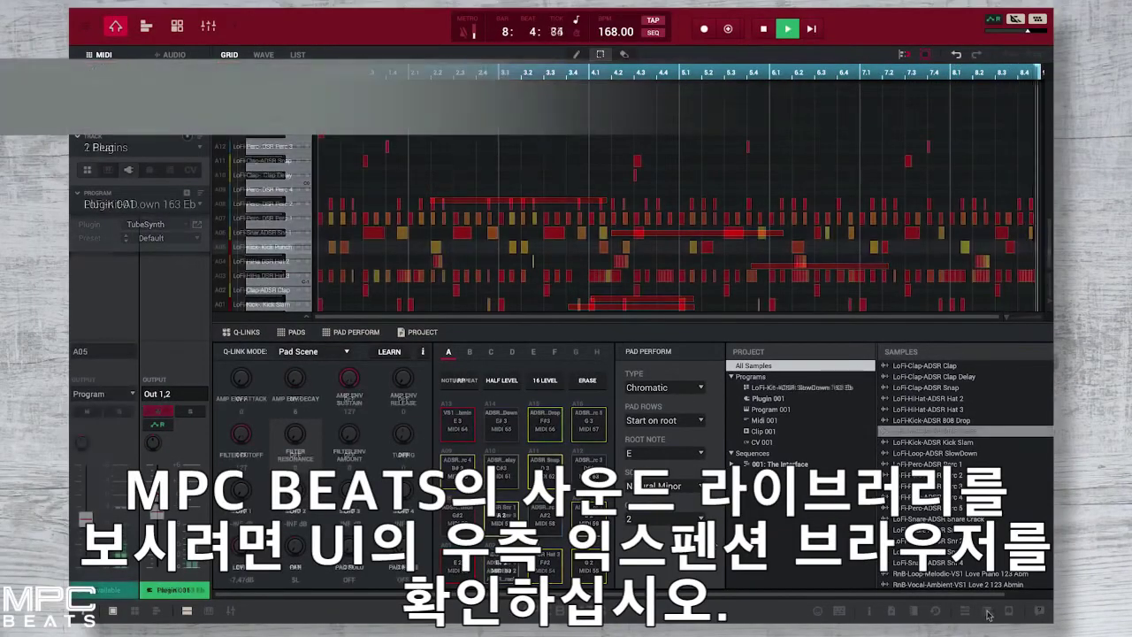
Open the Expansion Browser and look at the Programs list, including the BoomBap kits
{"action": "left_click", "coordinate": [989, 610]}
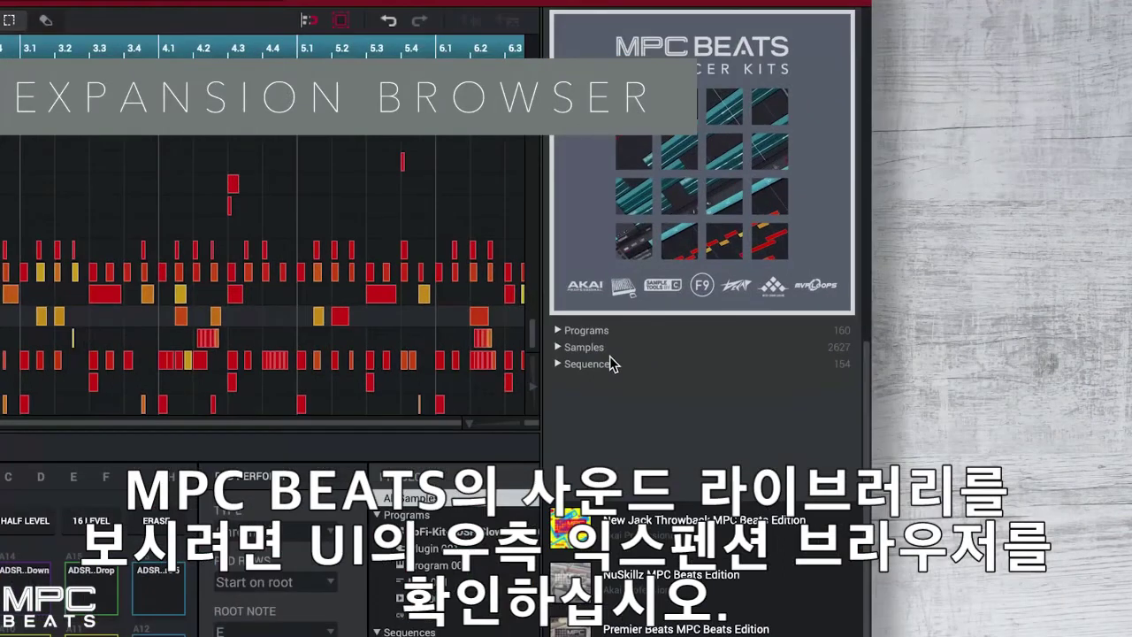
{"action": "left_click", "coordinate": [581, 333]}
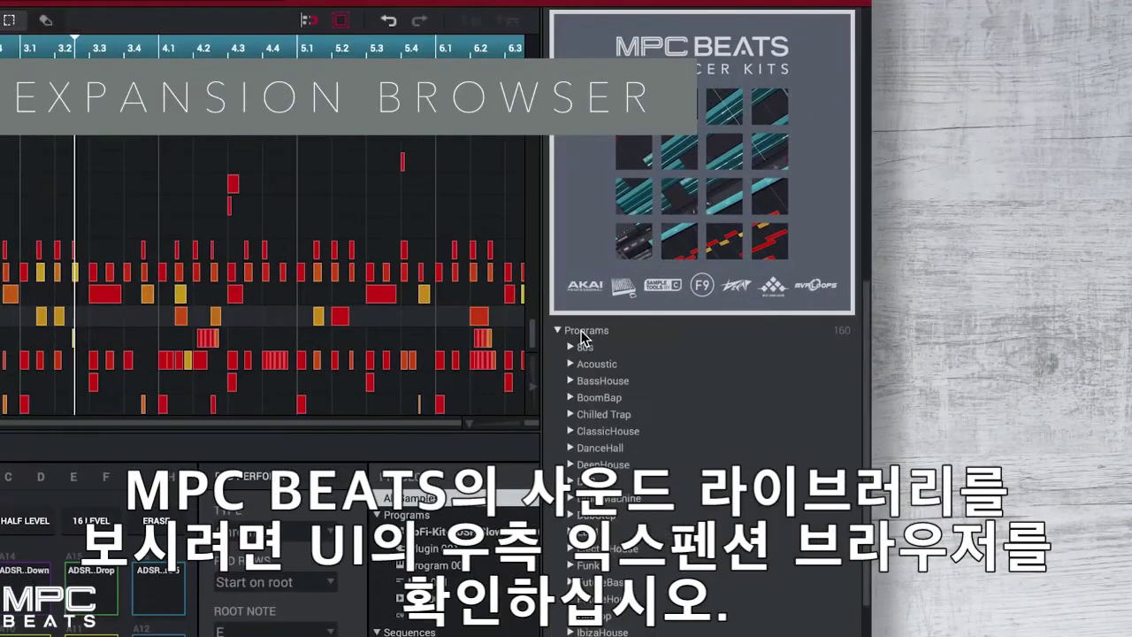
{"action": "left_click", "coordinate": [582, 397]}
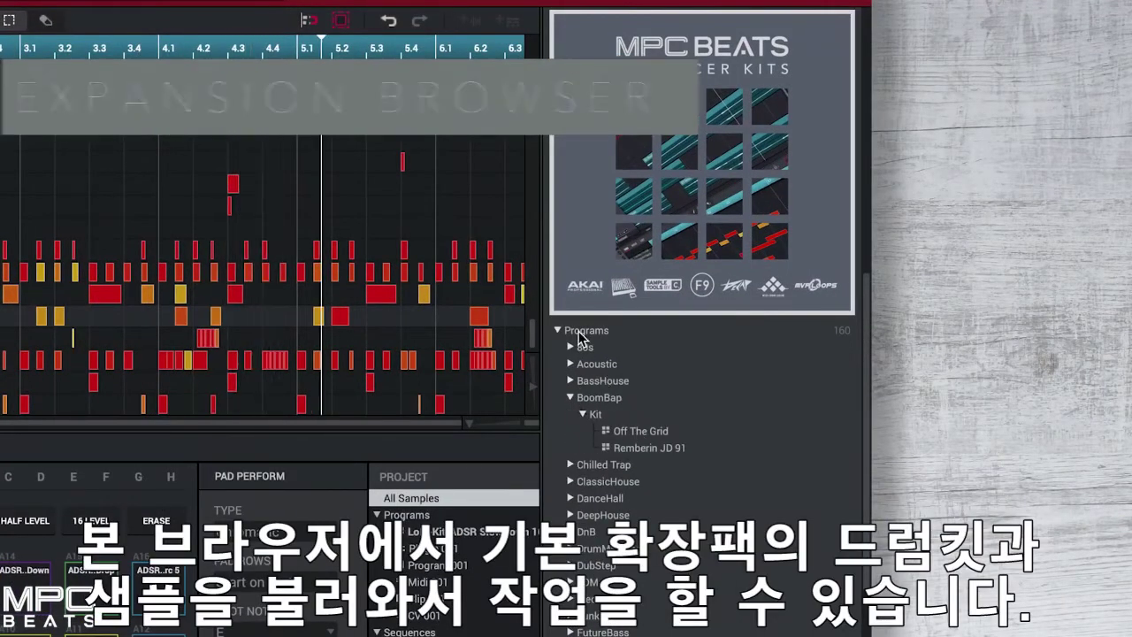
{"action": "left_click", "coordinate": [581, 332]}
Expand the Samples category to browse the HipHop folder and its FX subfolder
{"action": "left_click", "coordinate": [582, 348]}
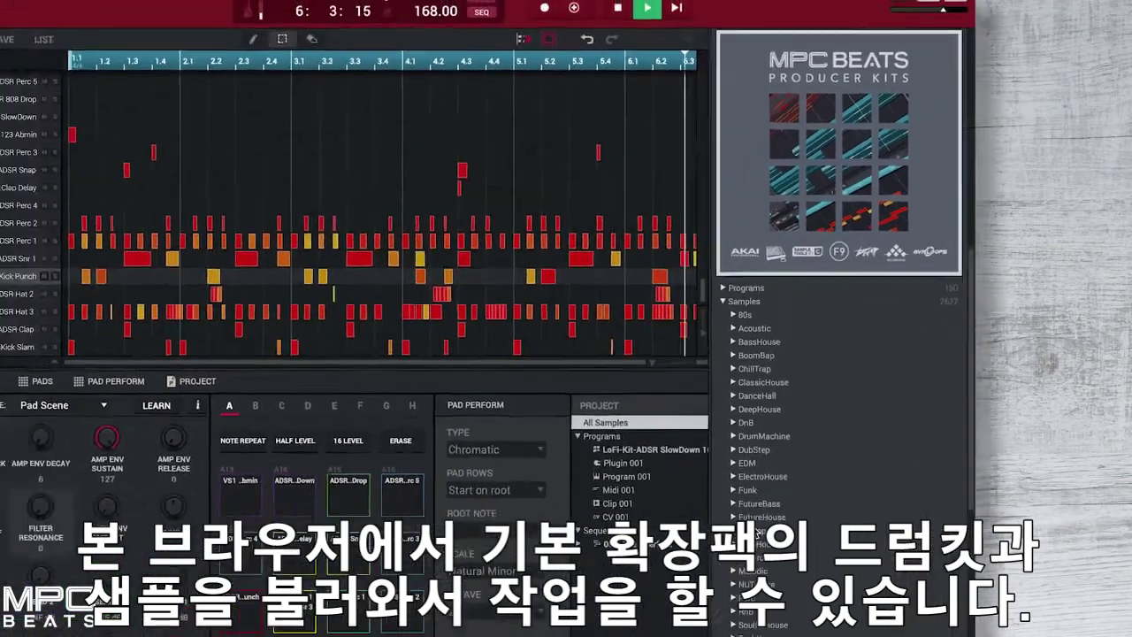
{"action": "left_click", "coordinate": [756, 533]}
{"action": "scroll", "coordinate": [754, 531], "scroll_direction": "down", "scroll_amount": 3}
{"action": "left_click", "coordinate": [752, 528]}
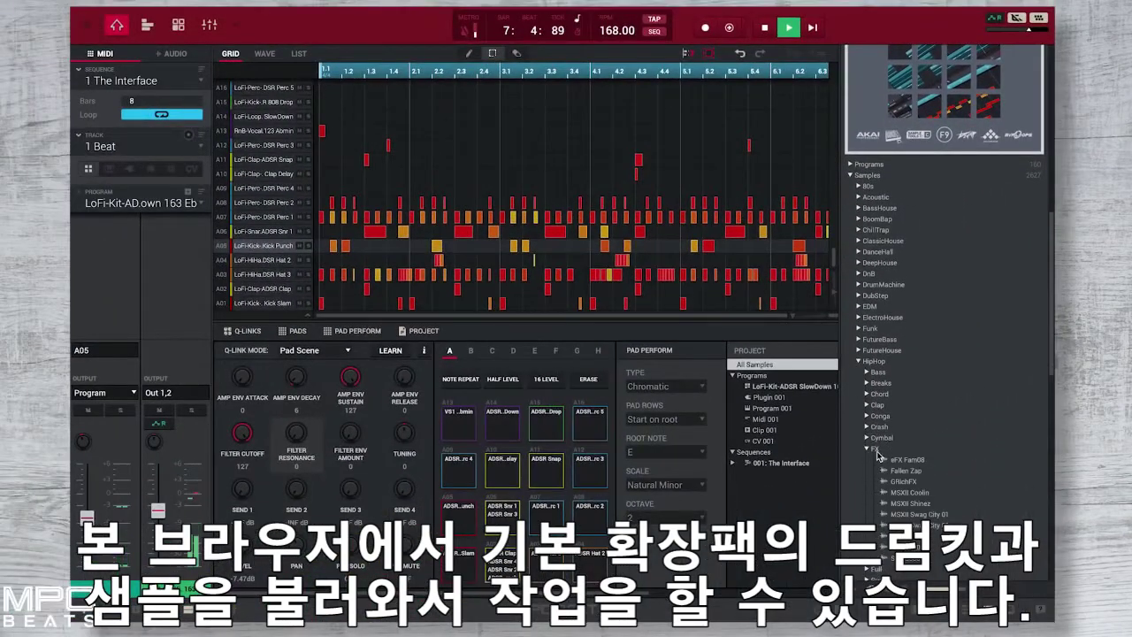
{"action": "scroll", "coordinate": [876, 500], "scroll_direction": "down", "scroll_amount": 3}
Return to the installed expansion packs list and look through the packs
{"action": "left_click", "coordinate": [902, 352]}
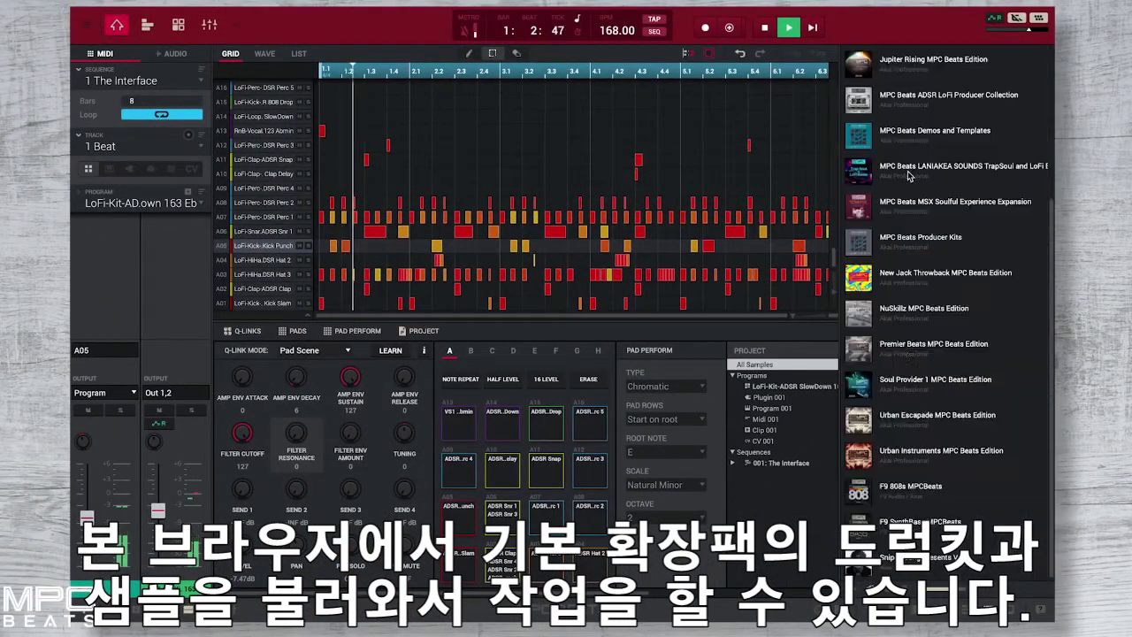
{"action": "mouse_move", "coordinate": [903, 353]}
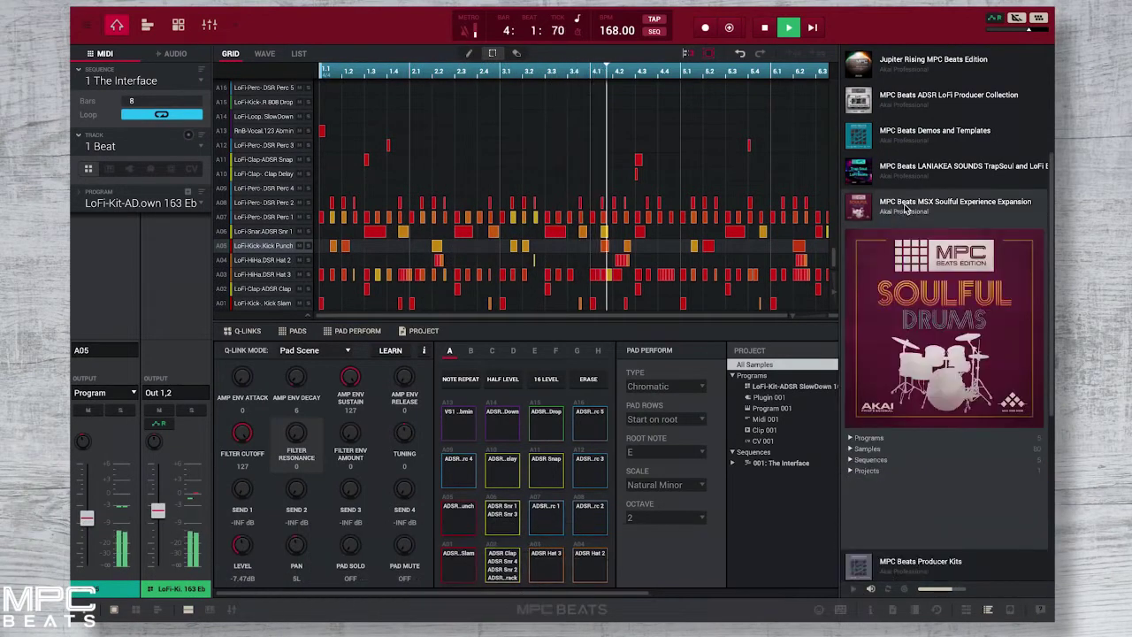
{"action": "scroll", "coordinate": [904, 102], "scroll_direction": "up", "scroll_amount": 2}
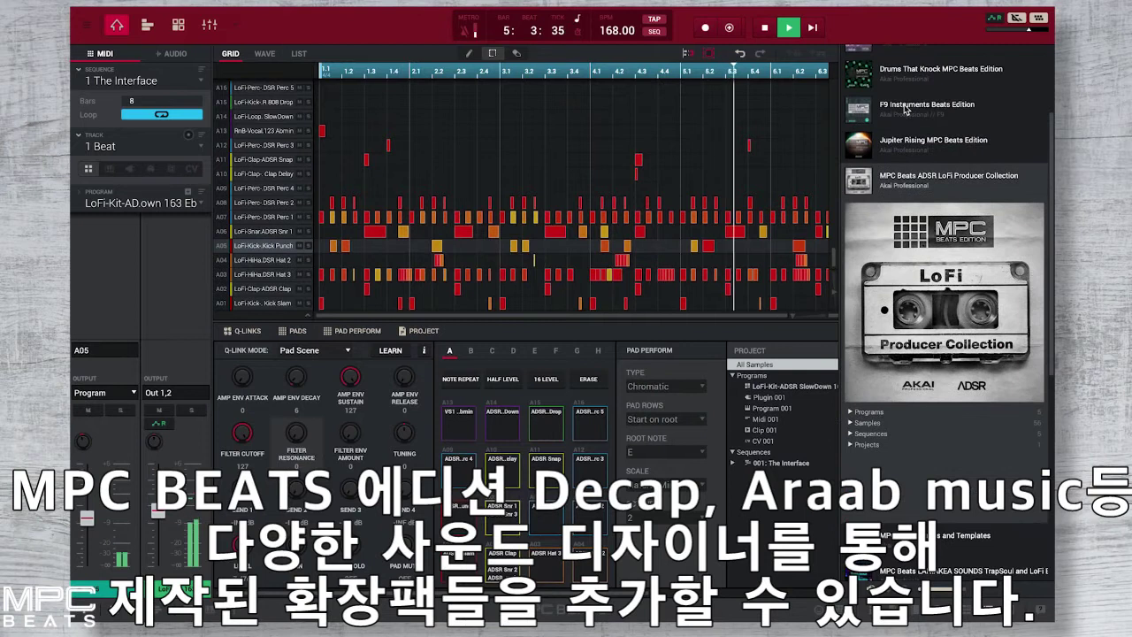
{"action": "scroll", "coordinate": [907, 85], "scroll_direction": "up", "scroll_amount": 3}
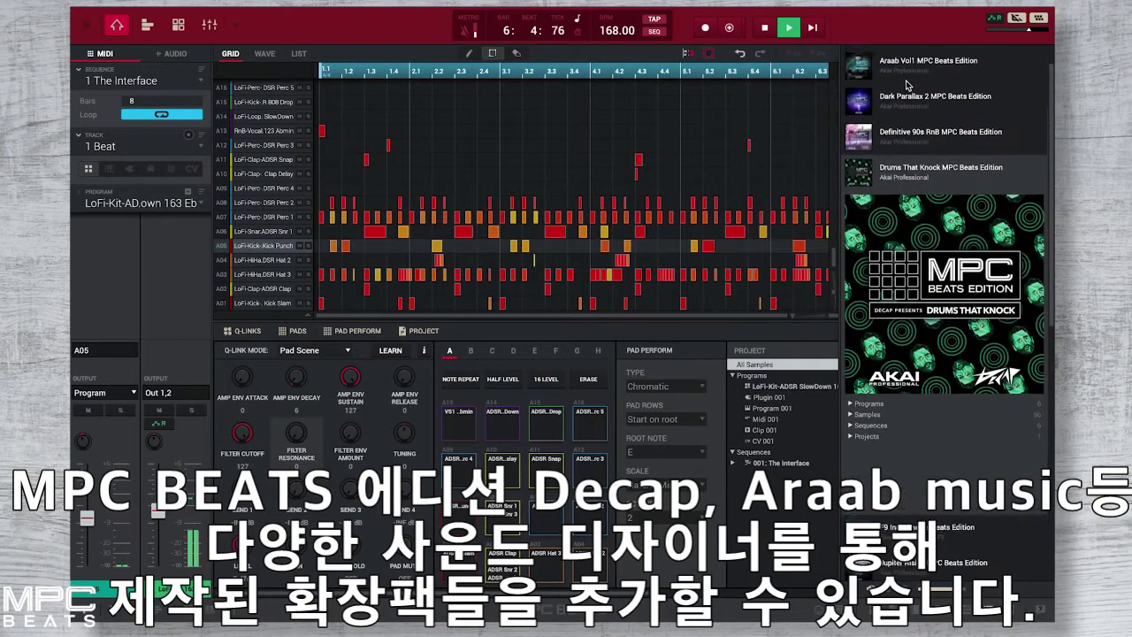
{"action": "mouse_move", "coordinate": [910, 71]}
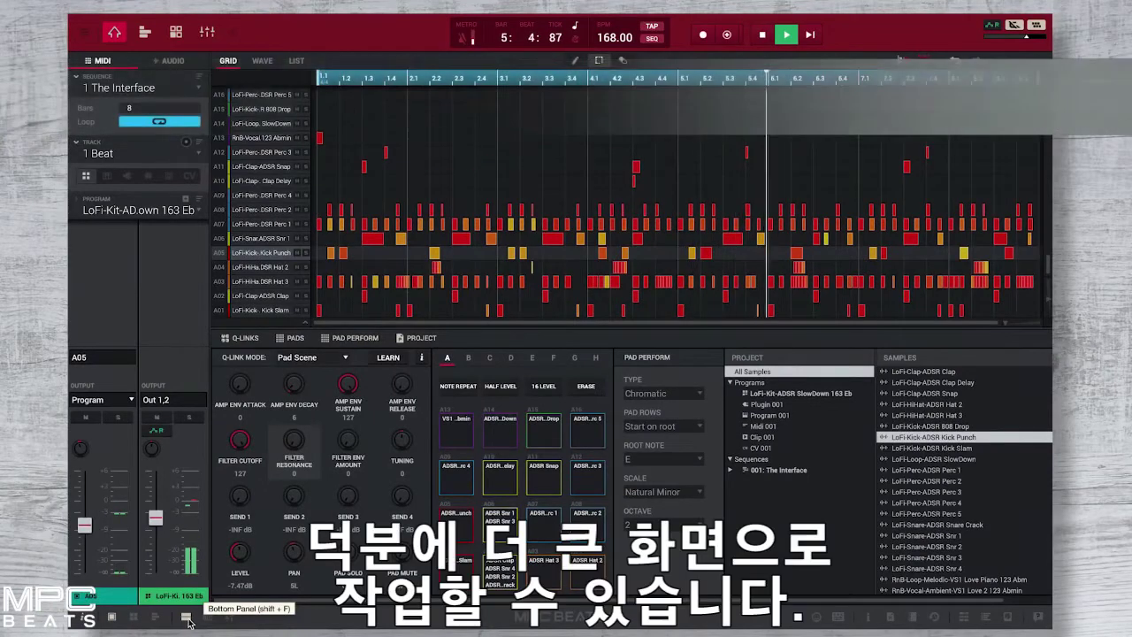
Expand the grid to full height, add a piano keyboard below it, and open the Mixer window
{"action": "left_click", "coordinate": [186, 620]}
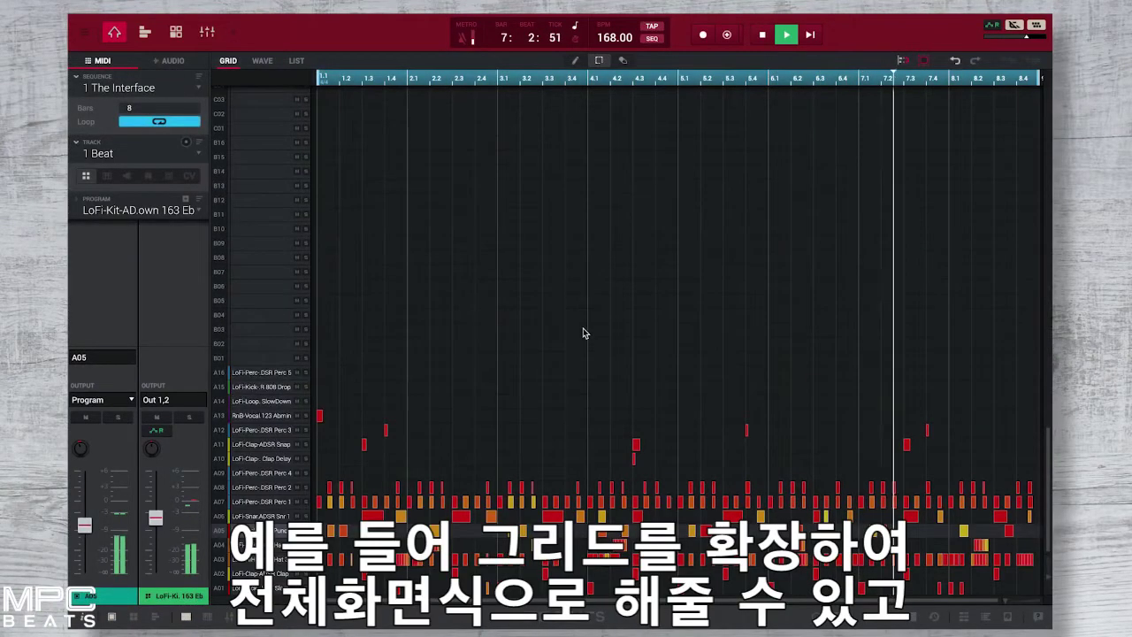
{"action": "left_click", "coordinate": [207, 618]}
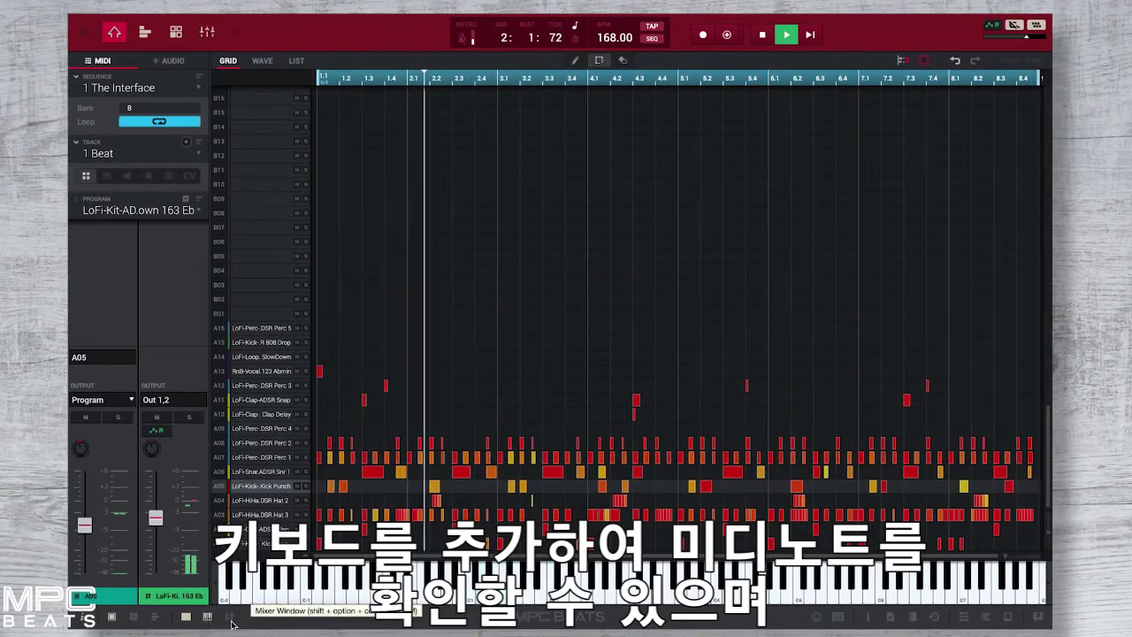
{"action": "left_click", "coordinate": [230, 618]}
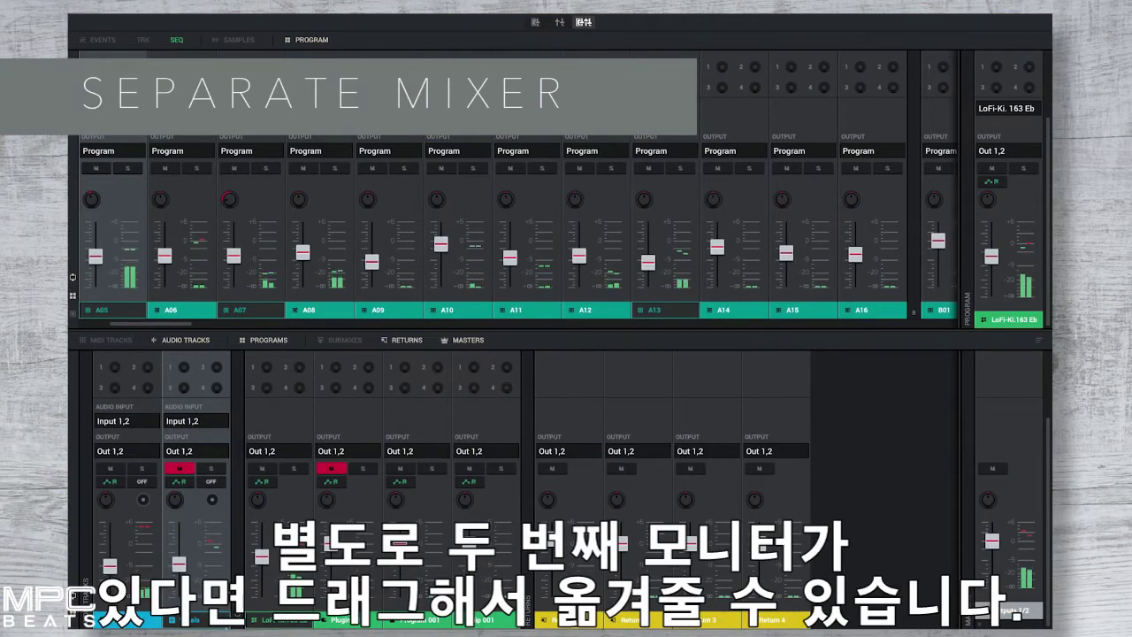
{"action": "scroll", "coordinate": [77, 615], "scroll_direction": "down", "scroll_amount": 2}
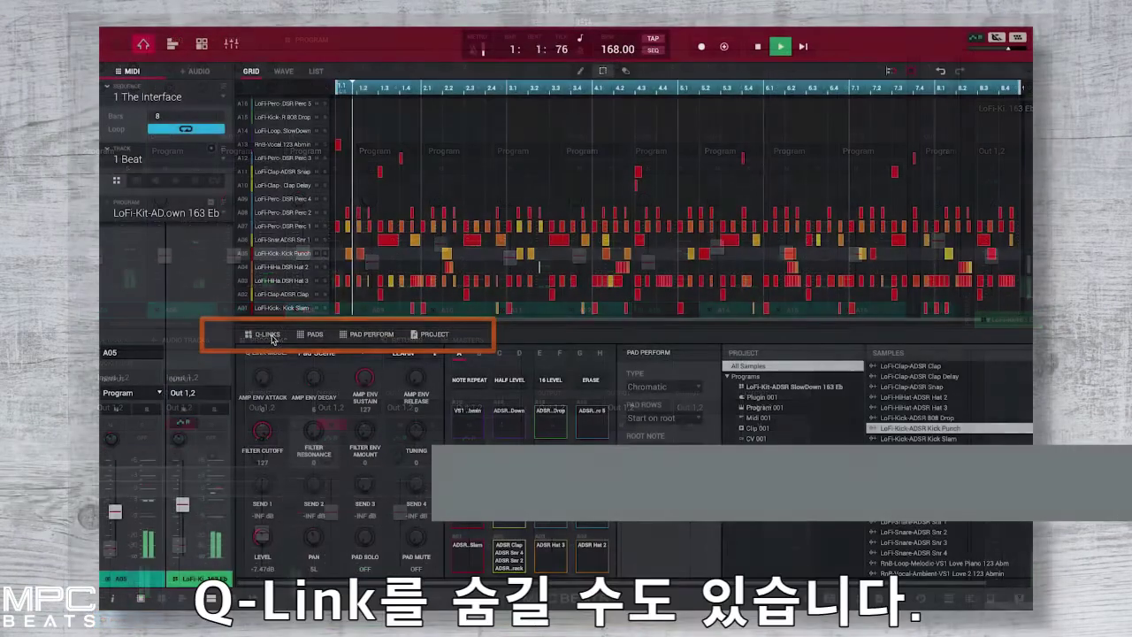
Hide the Q-Links, Pad Perform, Project and Pads panels, then extend the grid and show the MIDI keyboard
{"action": "left_click", "coordinate": [270, 336]}
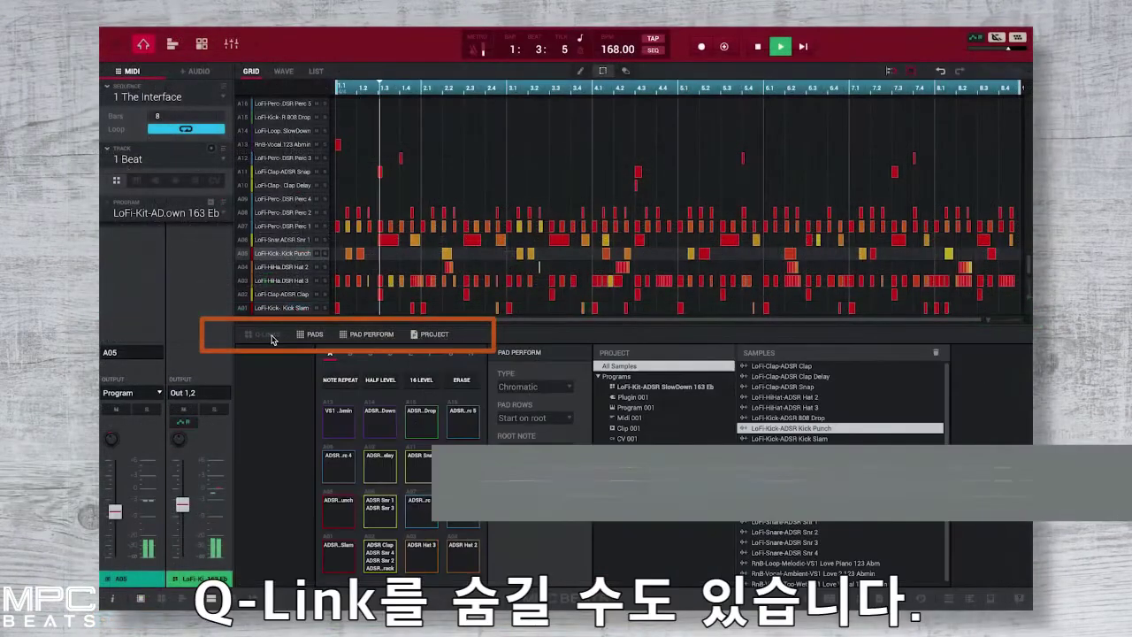
{"action": "left_click", "coordinate": [361, 335]}
{"action": "left_click", "coordinate": [434, 336]}
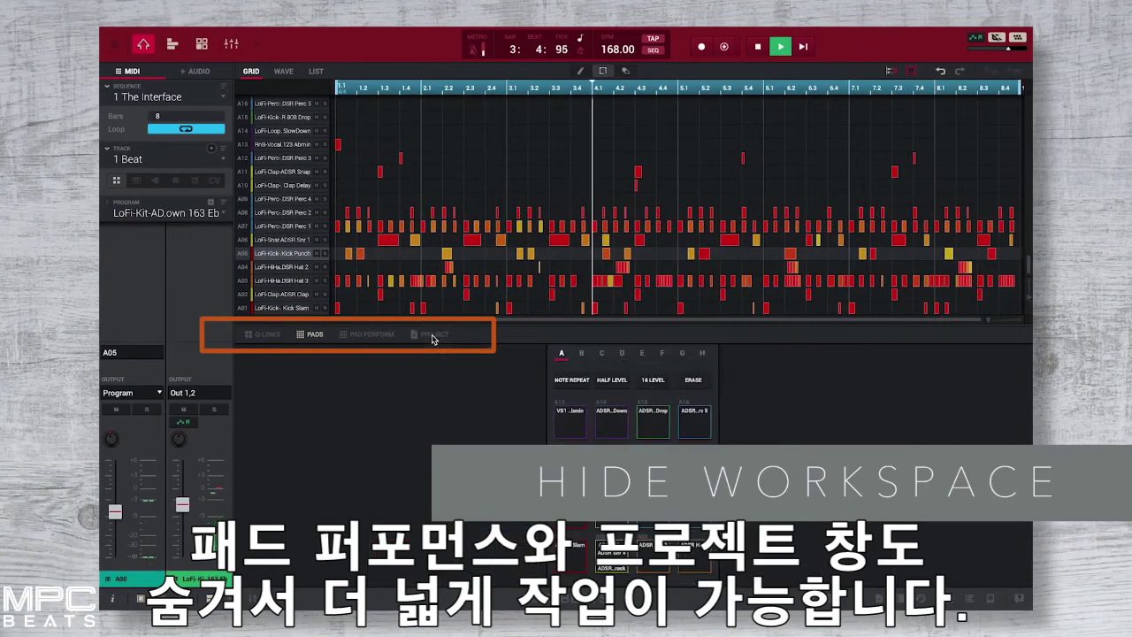
{"action": "left_click", "coordinate": [317, 335]}
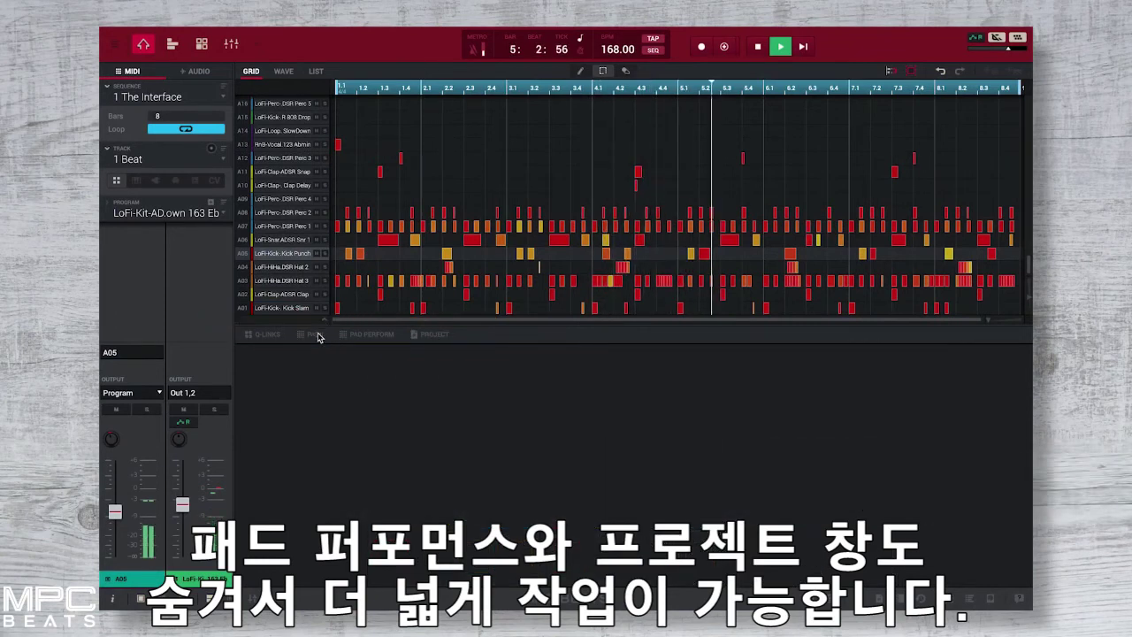
{"action": "left_click", "coordinate": [211, 599]}
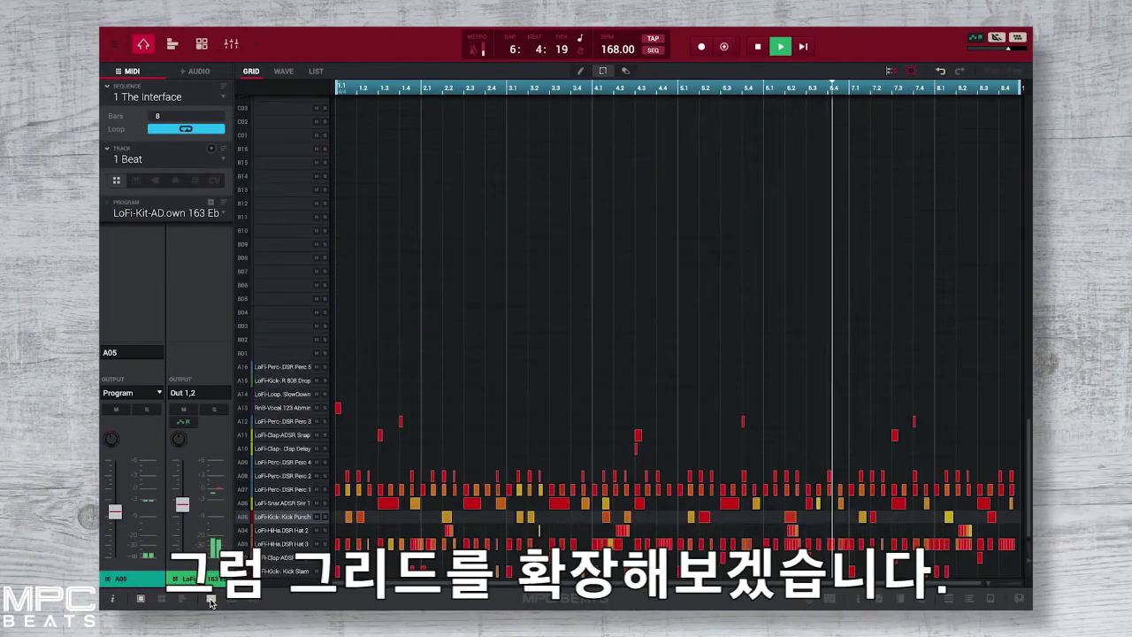
{"action": "left_click", "coordinate": [232, 599]}
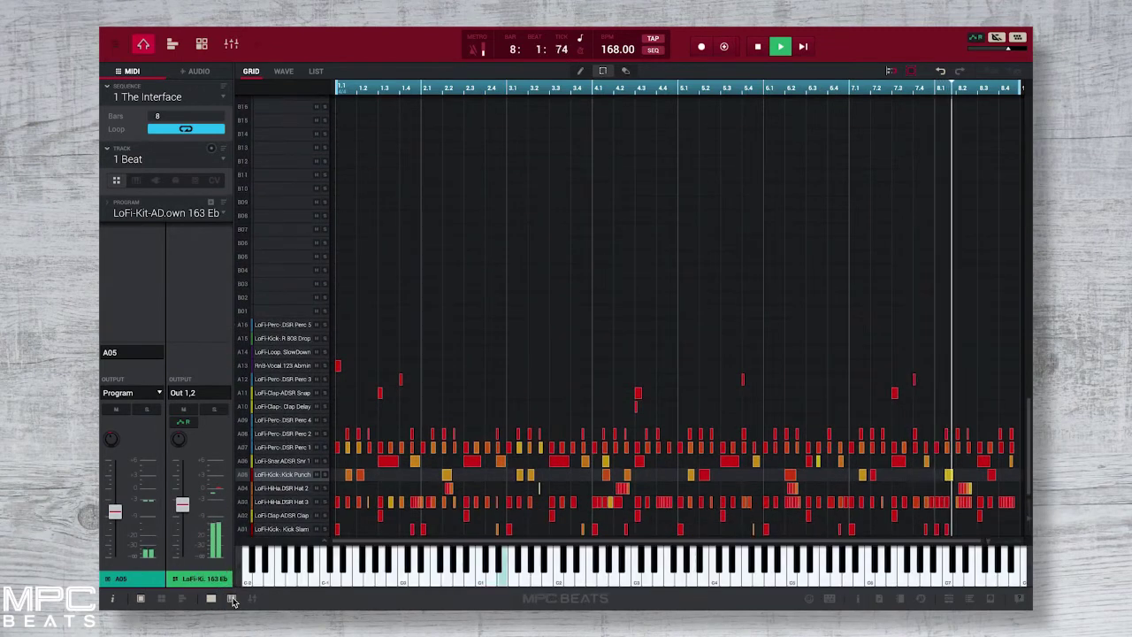